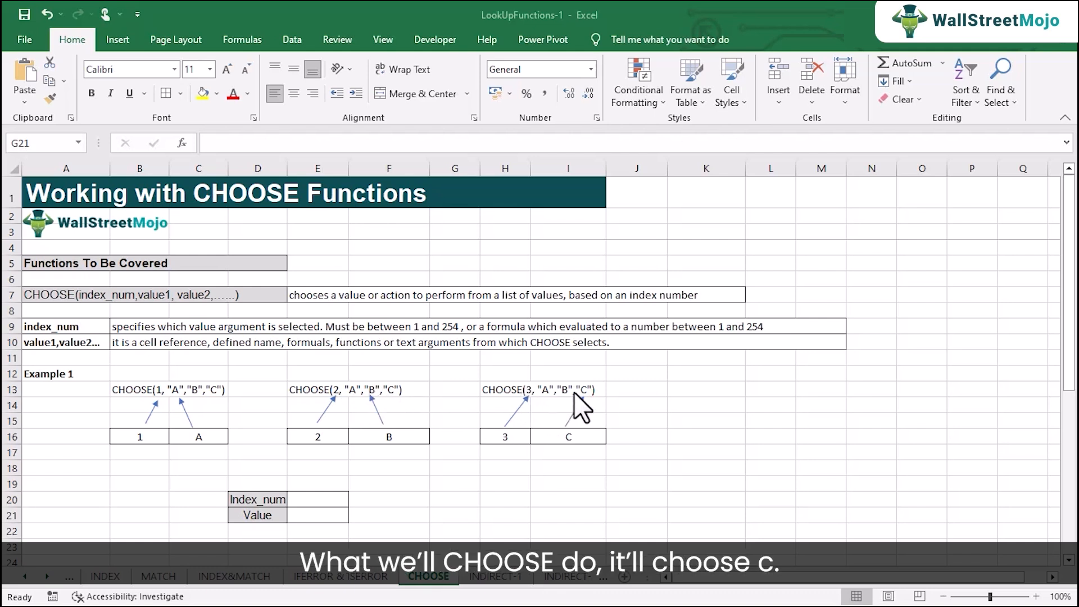
Enter the formula =CHOOSE(E20,"A","B","C") in the Value cell E21, using E20 as the index number
left_click(323, 499)
left_click(324, 514)
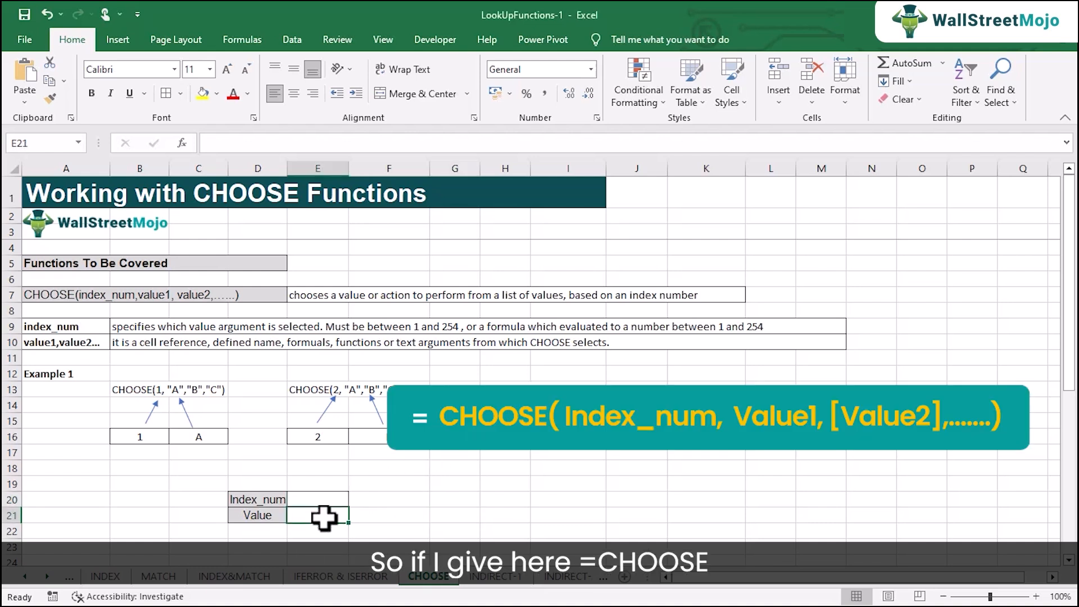
type("=chh")
key("BackSpace")
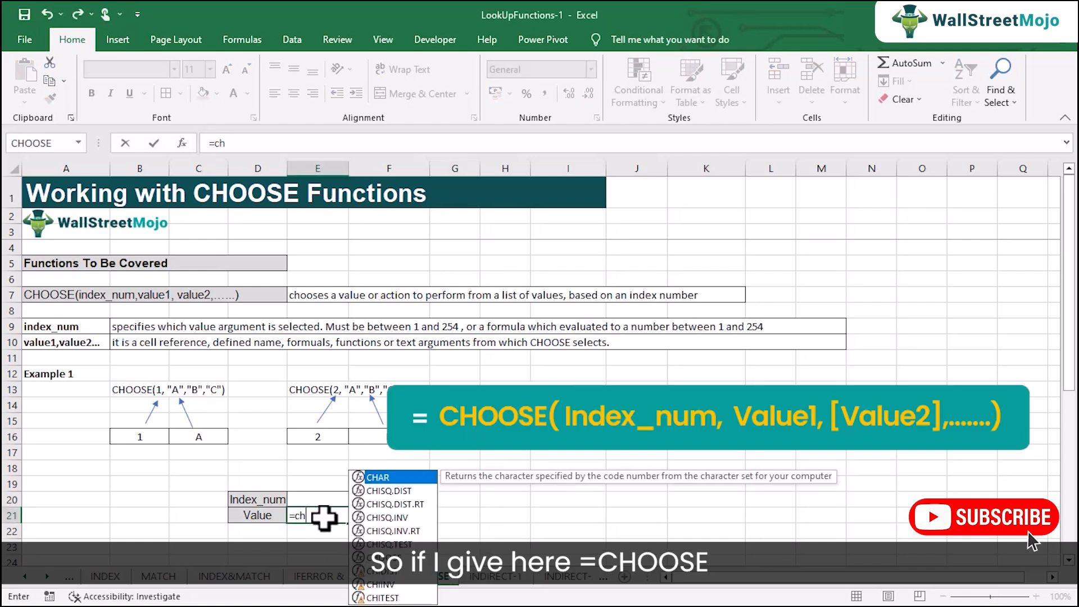
type("o")
key("Tab")
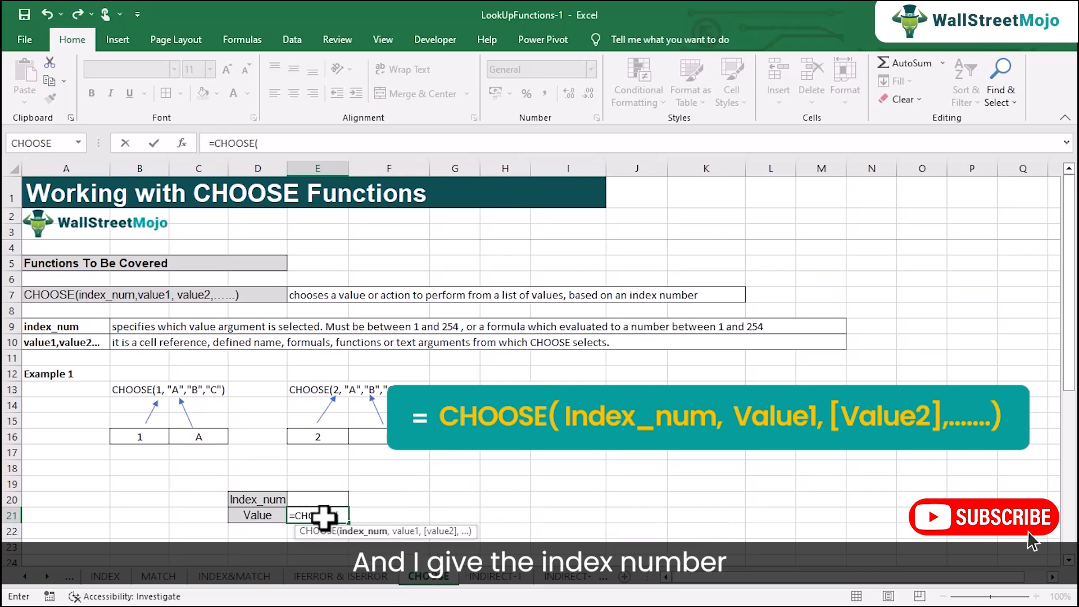
left_click(320, 500)
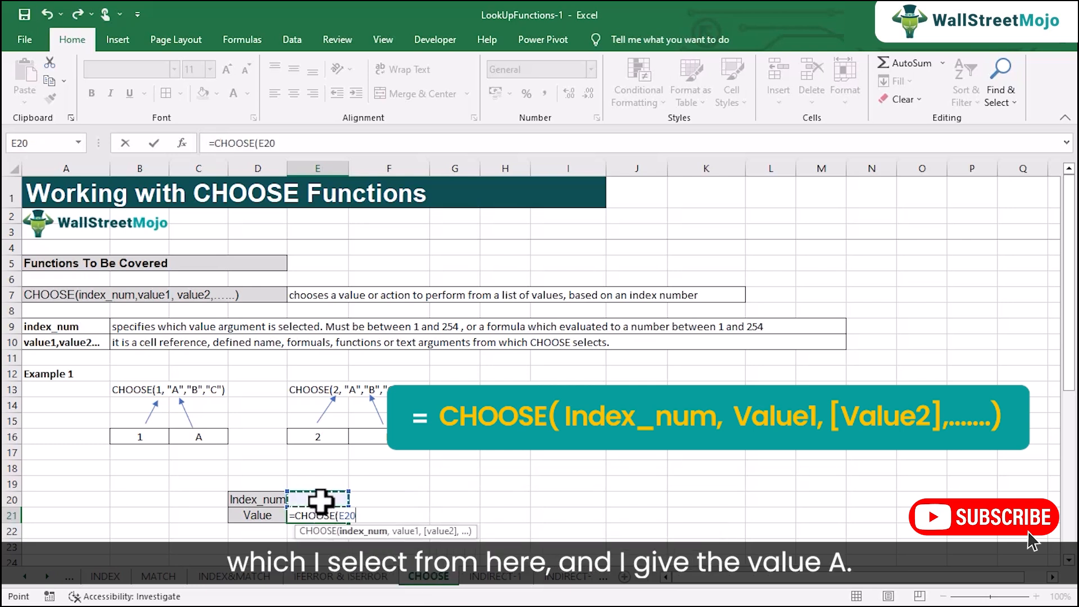
type(",\"A")
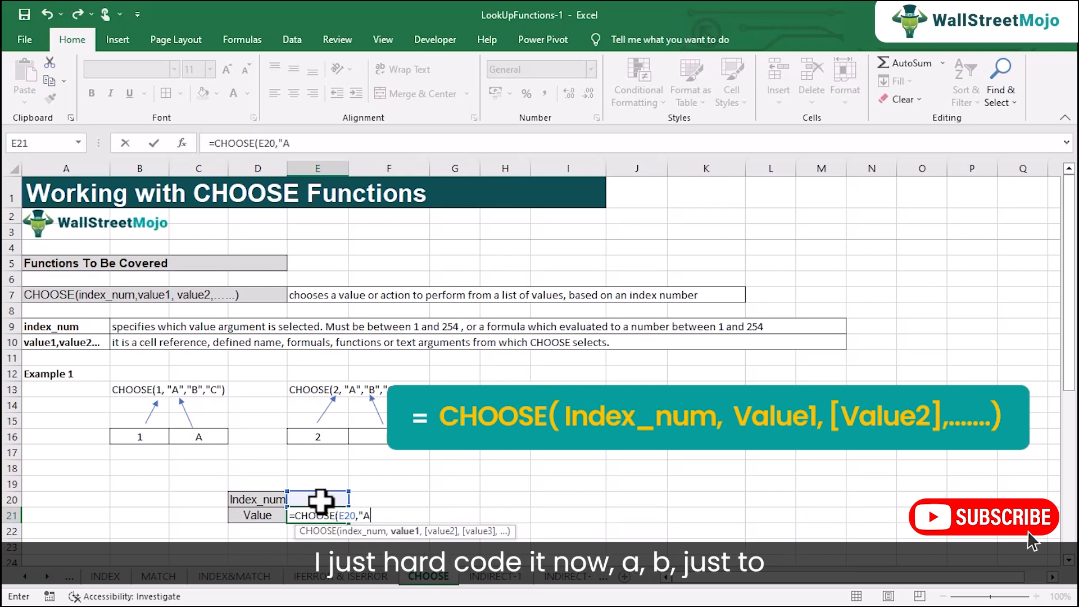
type("\",\"B")
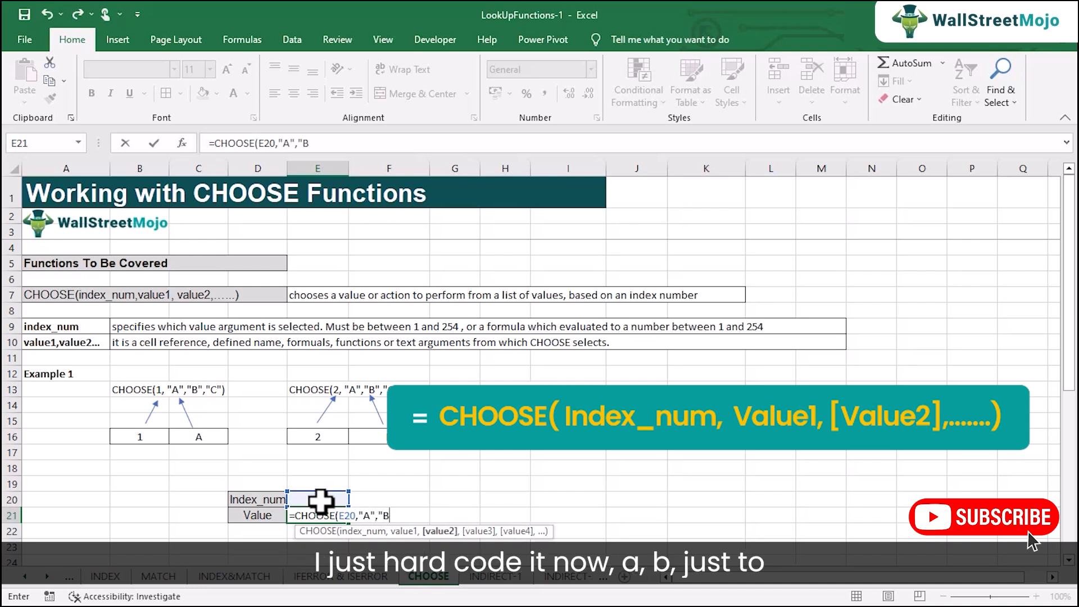
type("\",\"C\"")
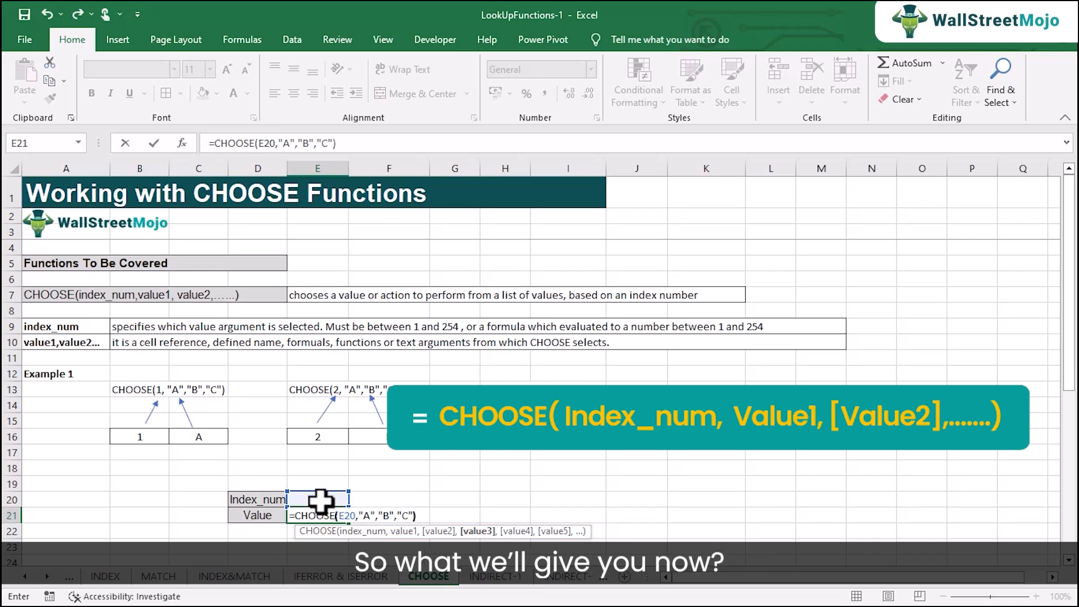
type(")")
key("Return")
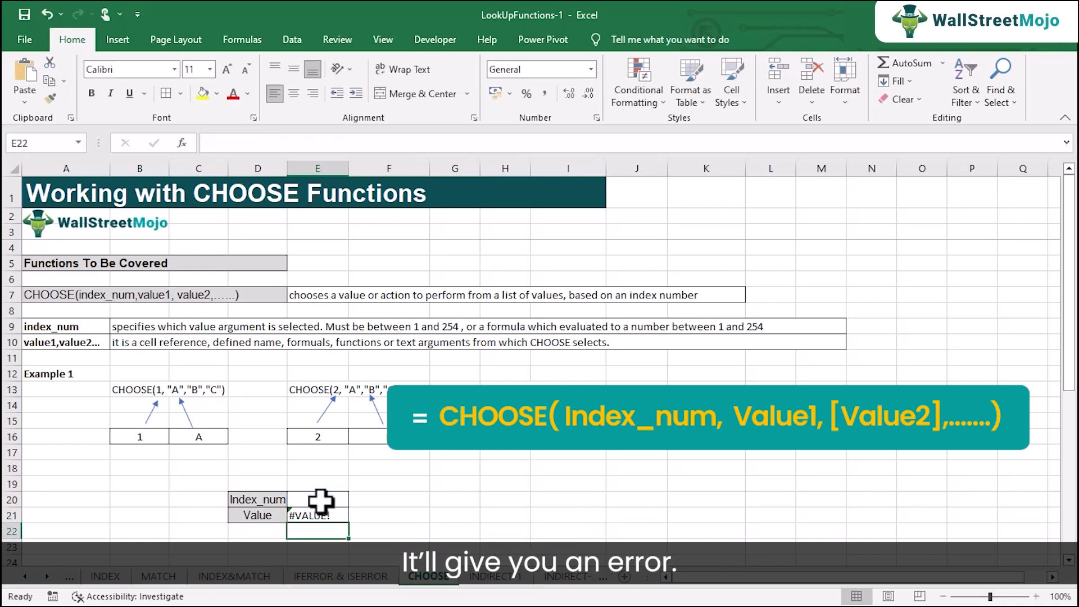
Set the index number in E20 to 0
left_click(318, 499)
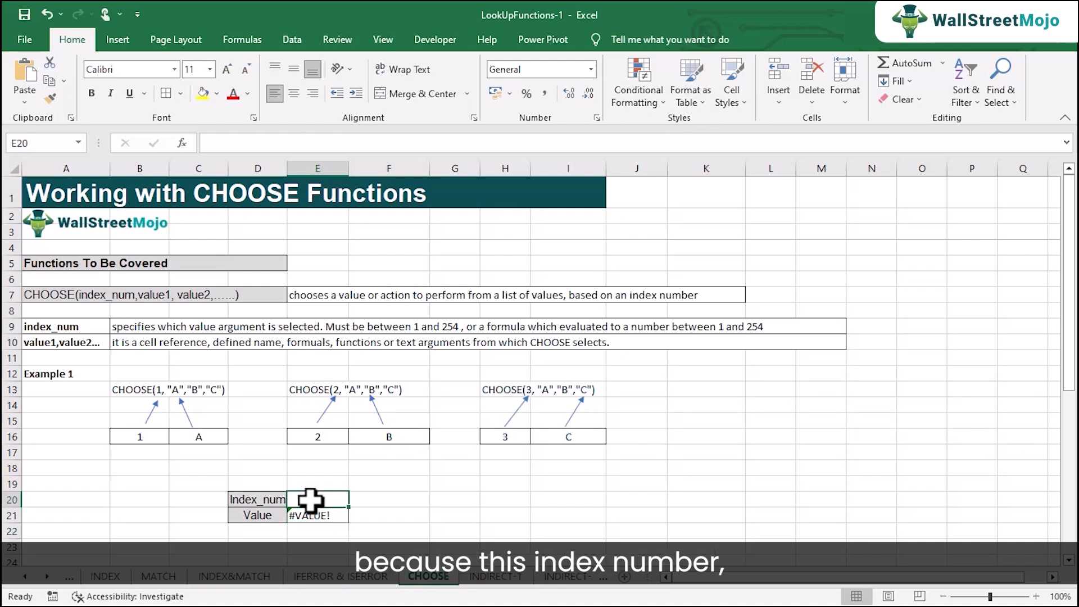
type("0")
key("Return")
Set the index number in E20 to 1 and then to 2
left_click(308, 499)
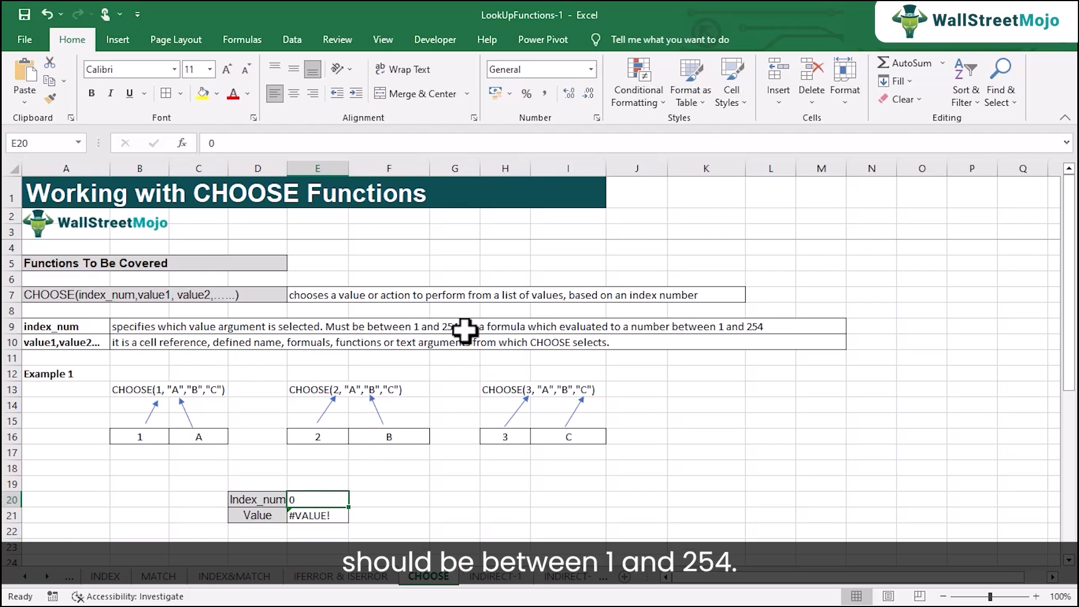
type("1")
key("Return")
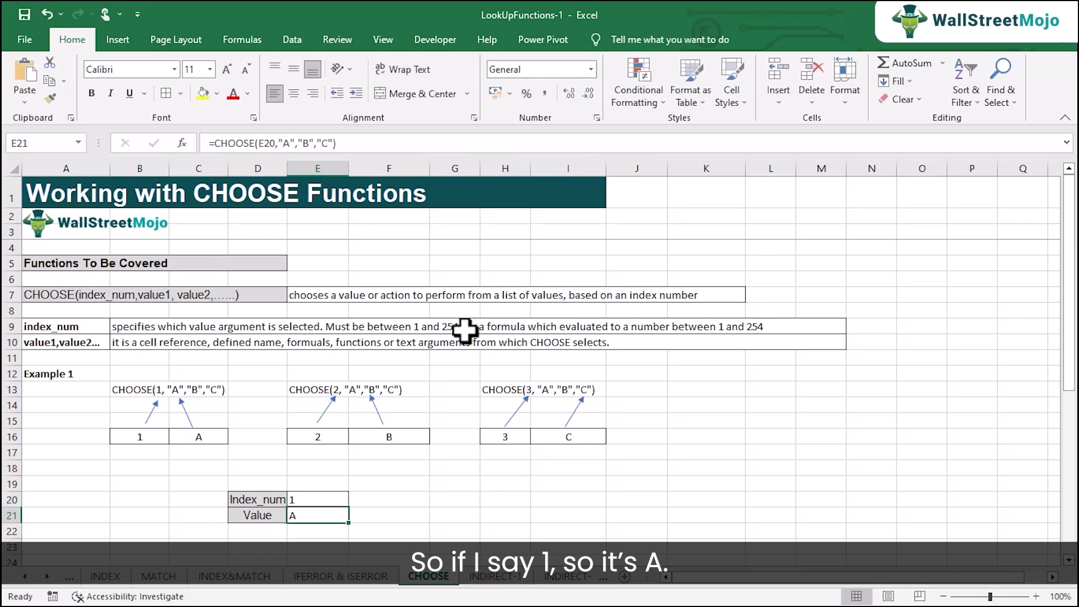
key("Up")
type("2")
key("Return")
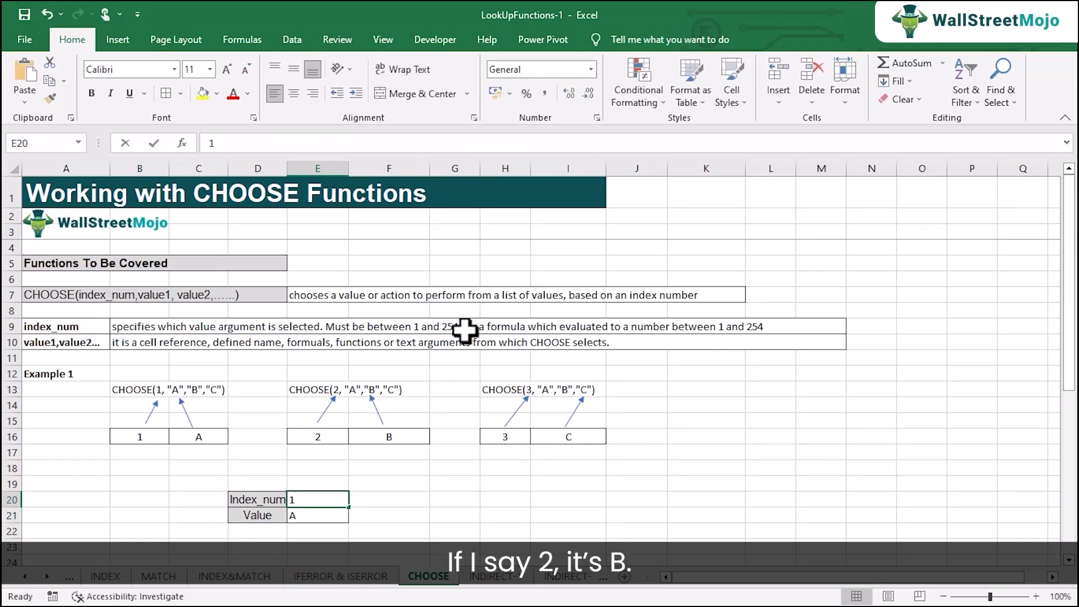
Set the index number in E20 to 3 and then to 4
key("Up")
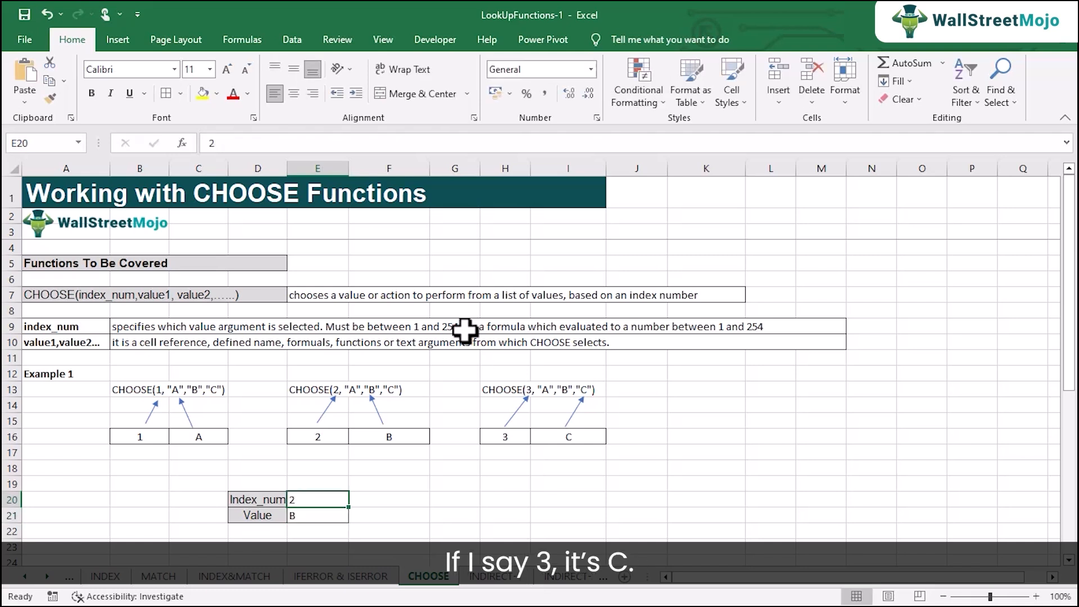
type("3")
key("Return")
key("Up")
type("4")
key("Return")
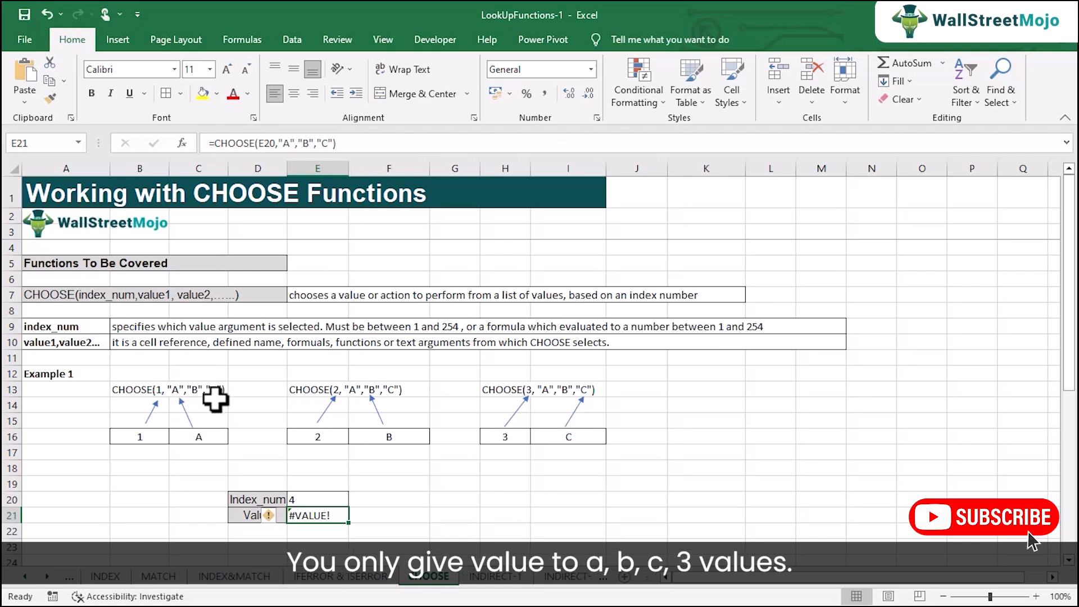
Set the index number in E20 back to 1
left_click(308, 501)
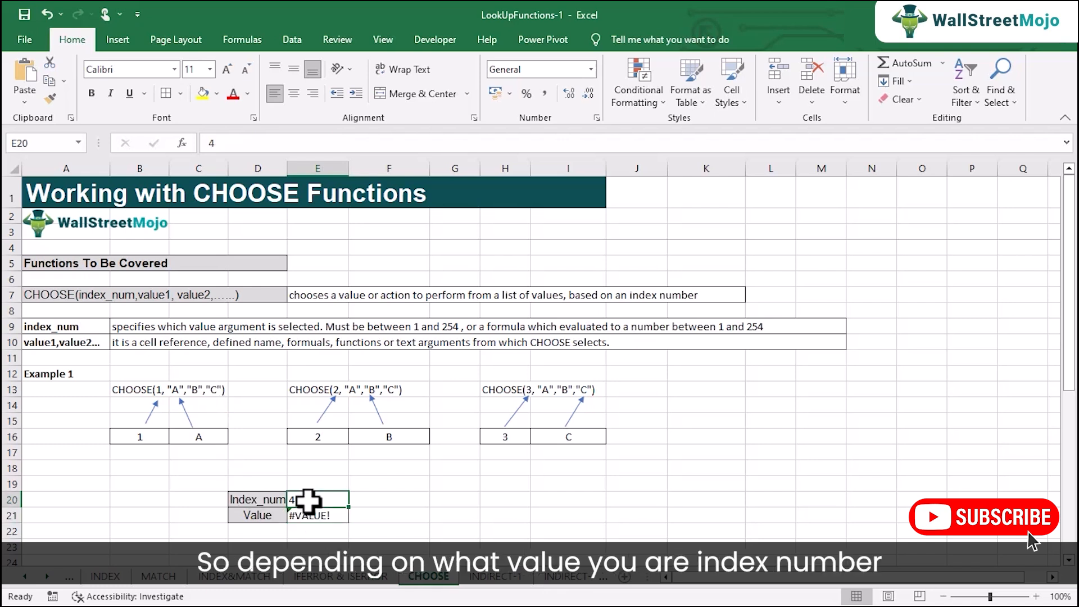
type("1")
key("Return")
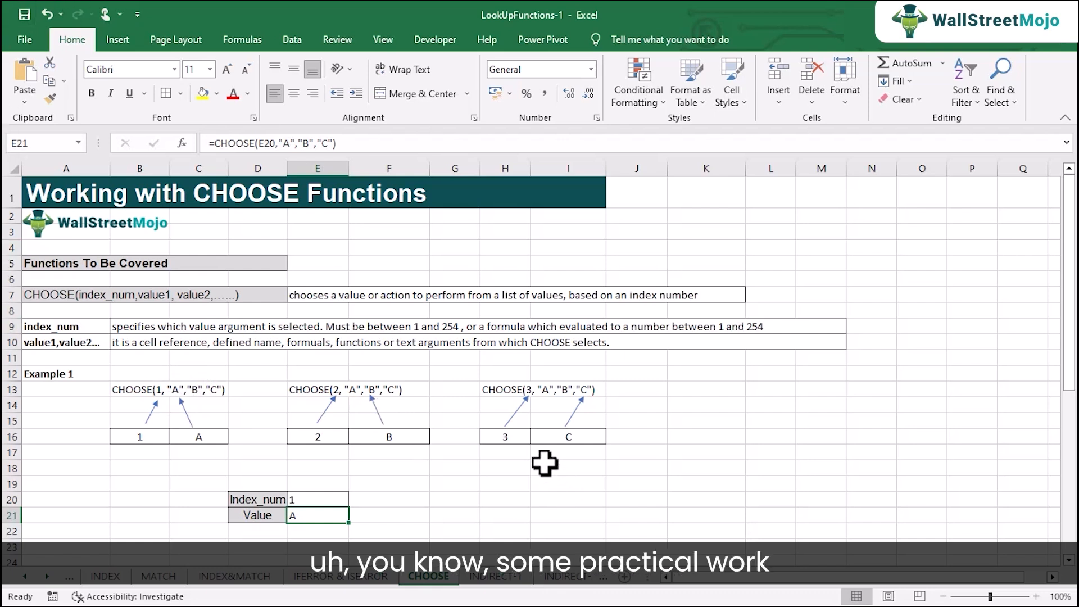
Widen column B slightly beside the IMDB Rating table
scroll(326, 429, "down", 5)
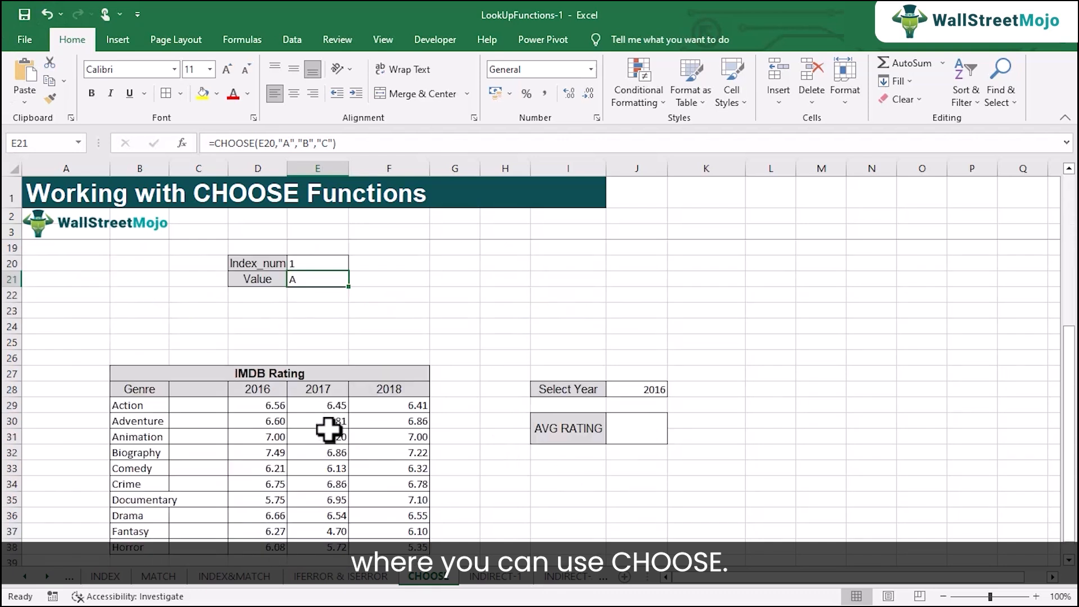
scroll(329, 430, "down", 2)
scroll(328, 430, "up", 1)
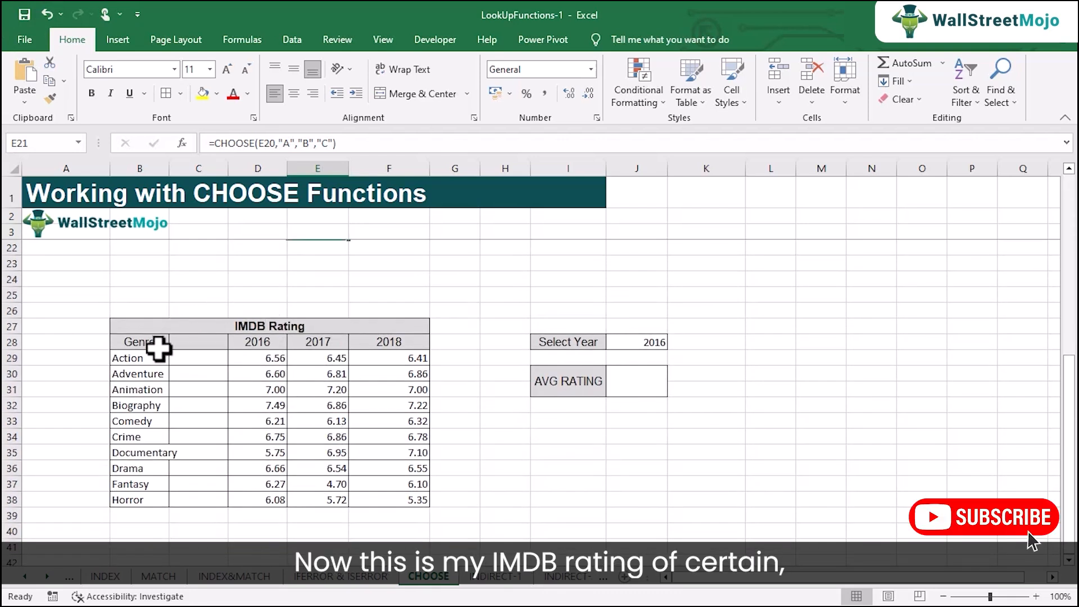
left_click_drag(169, 169, 181, 175)
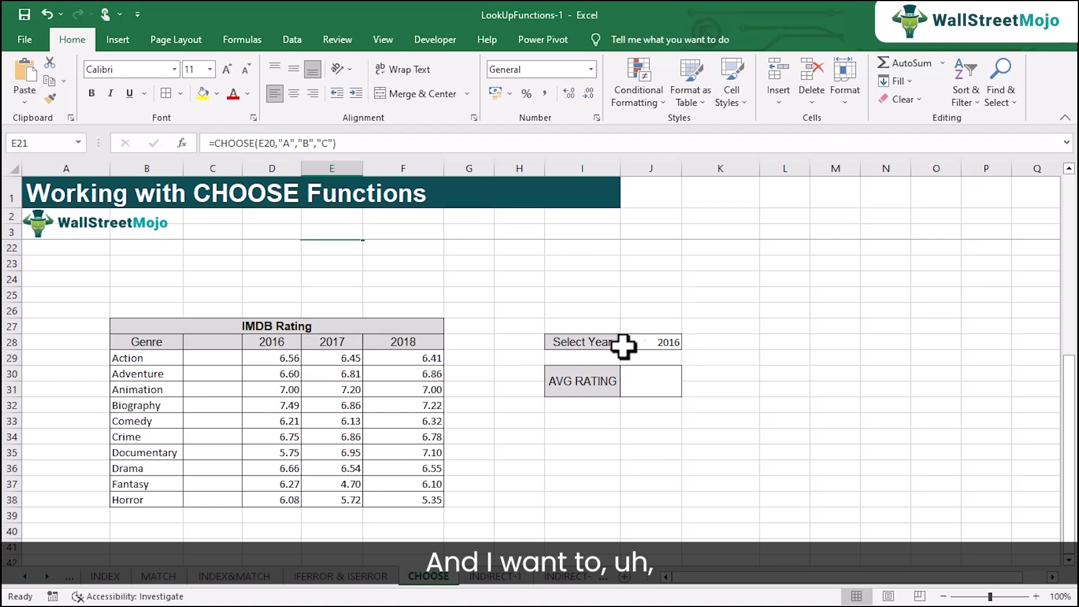
Add list data validation to the Select Year cell J28 with source =$D$28:$F$28, then choose 2017 from it
left_click(657, 343)
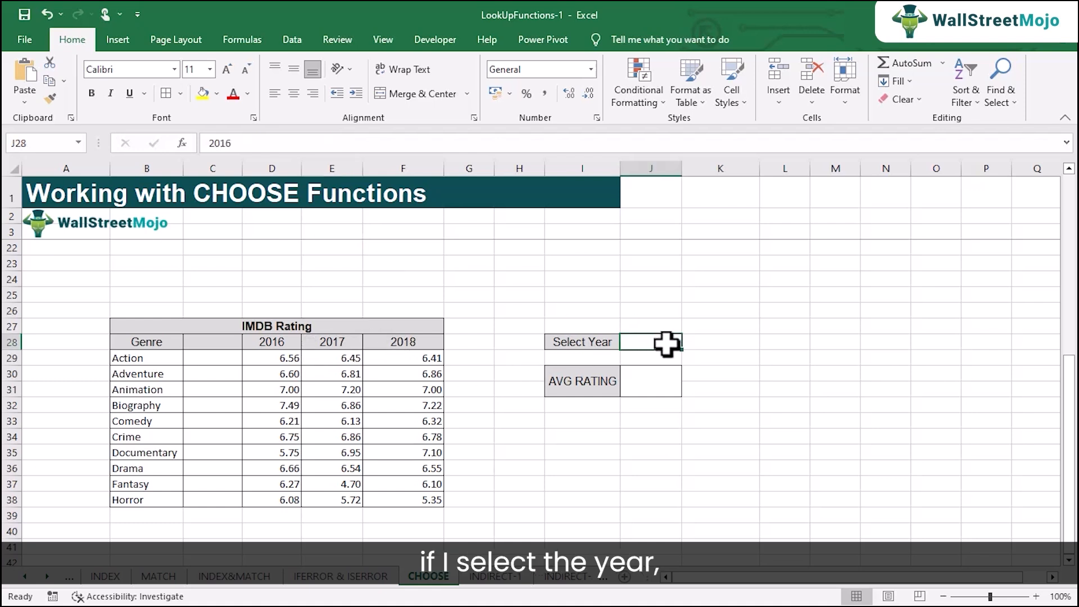
left_click(631, 390)
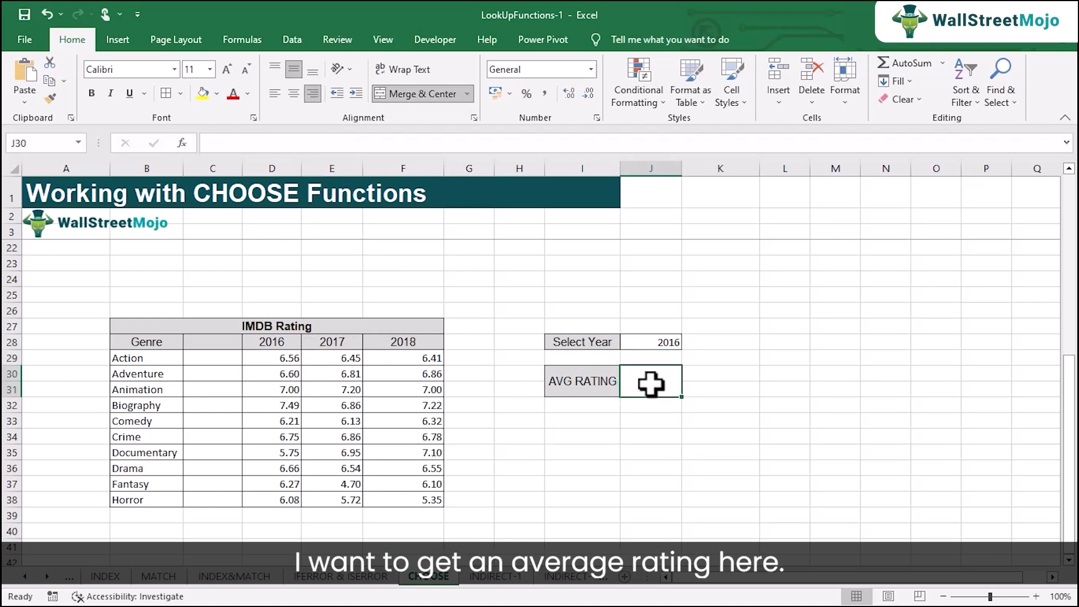
left_click(669, 344)
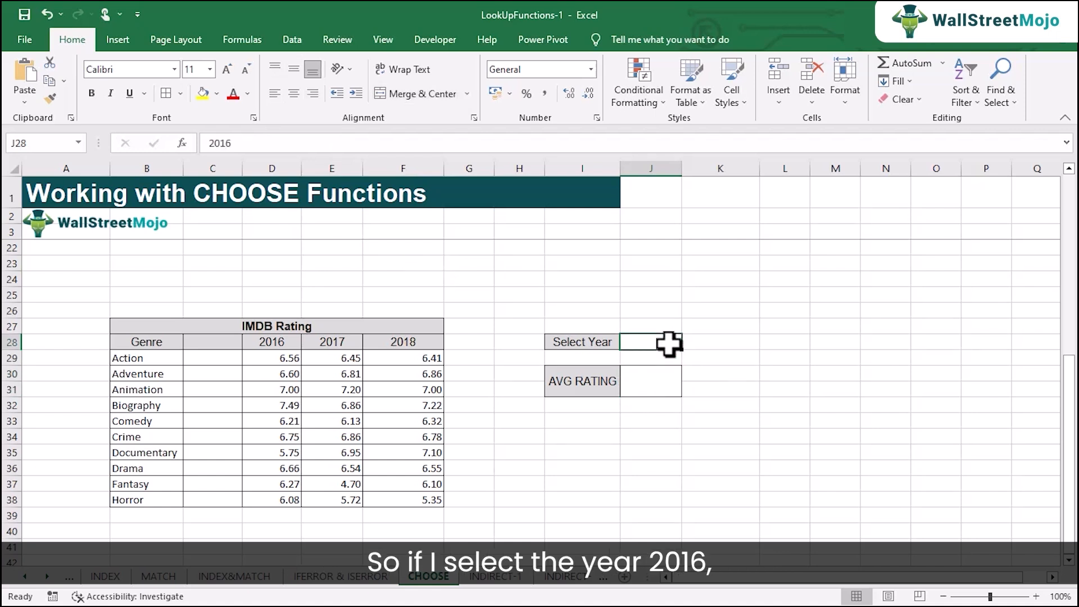
left_click(302, 39)
left_click(578, 100)
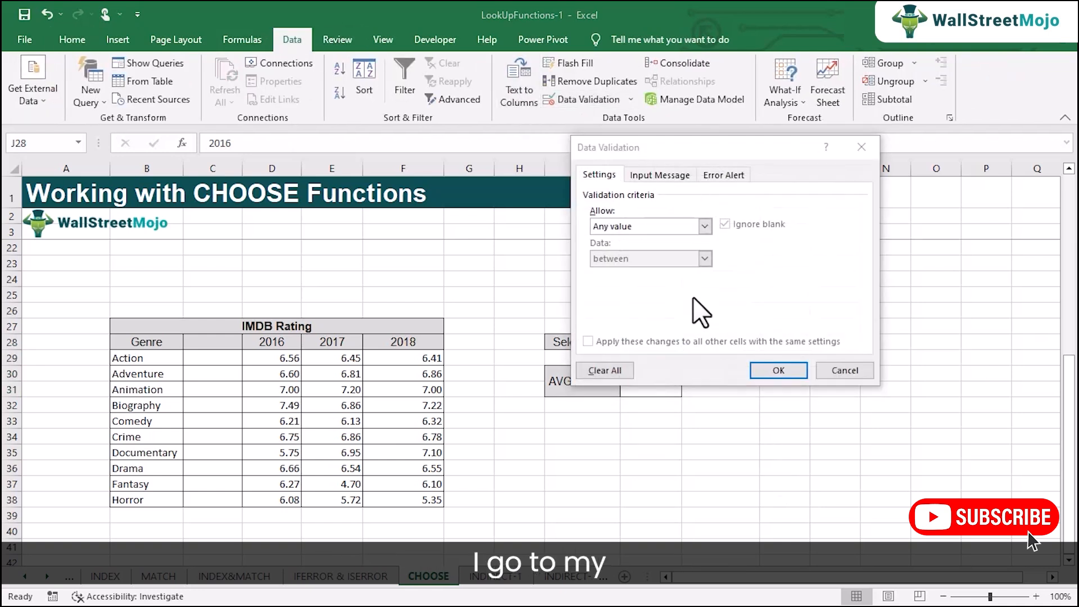
left_click(705, 226)
left_click(661, 270)
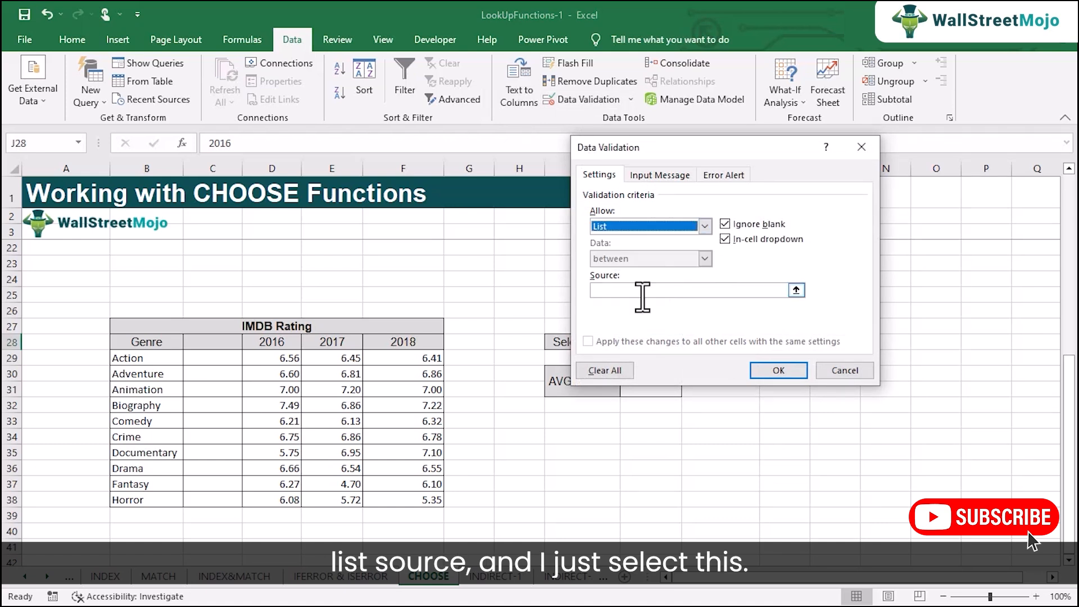
left_click(645, 290)
left_click_drag(264, 343, 396, 342)
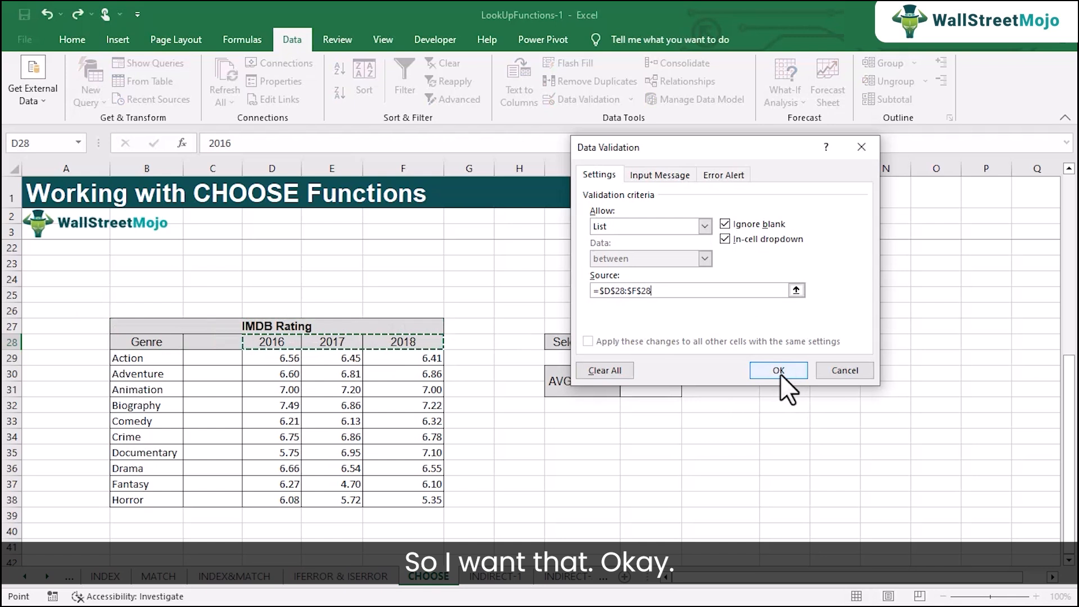
left_click(780, 373)
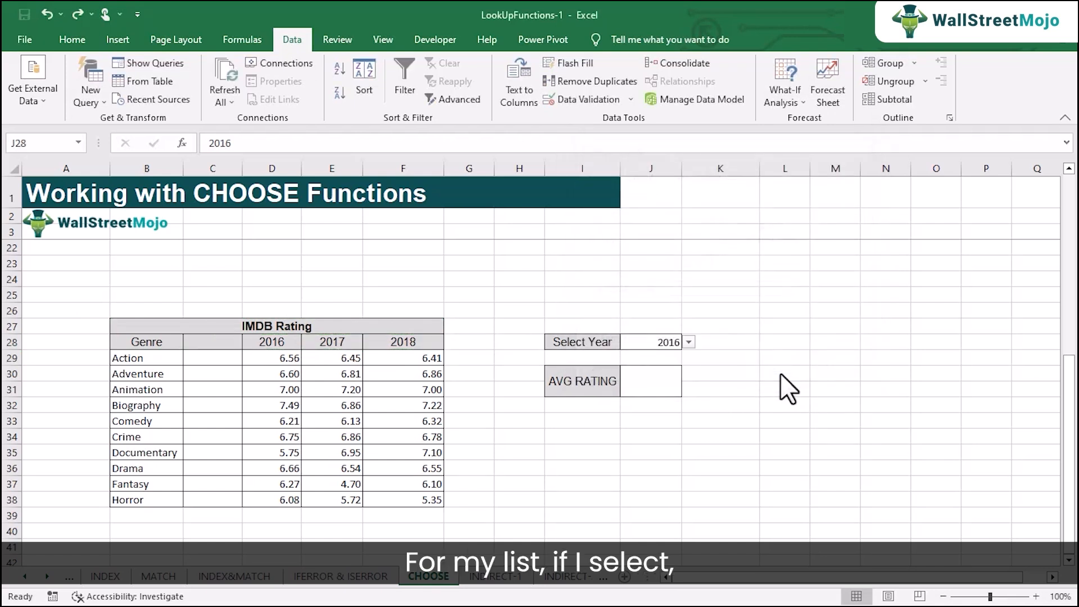
left_click(688, 343)
left_click(674, 366)
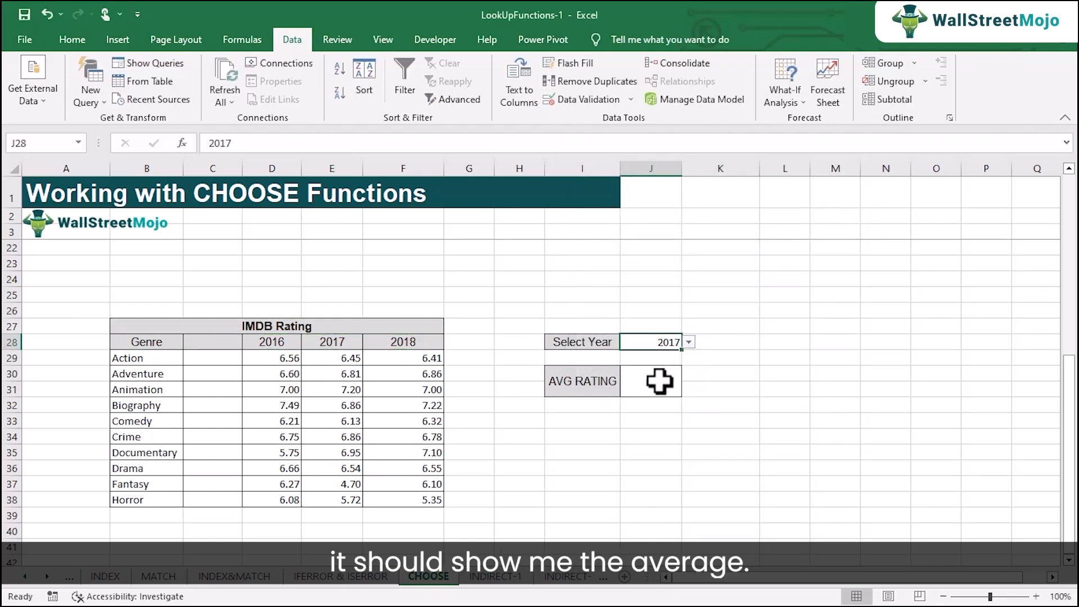
In the average rating cell J30, start a CHOOSE formula whose index is MATCH(J28,D28:F28,0) with exact match
left_click(658, 386)
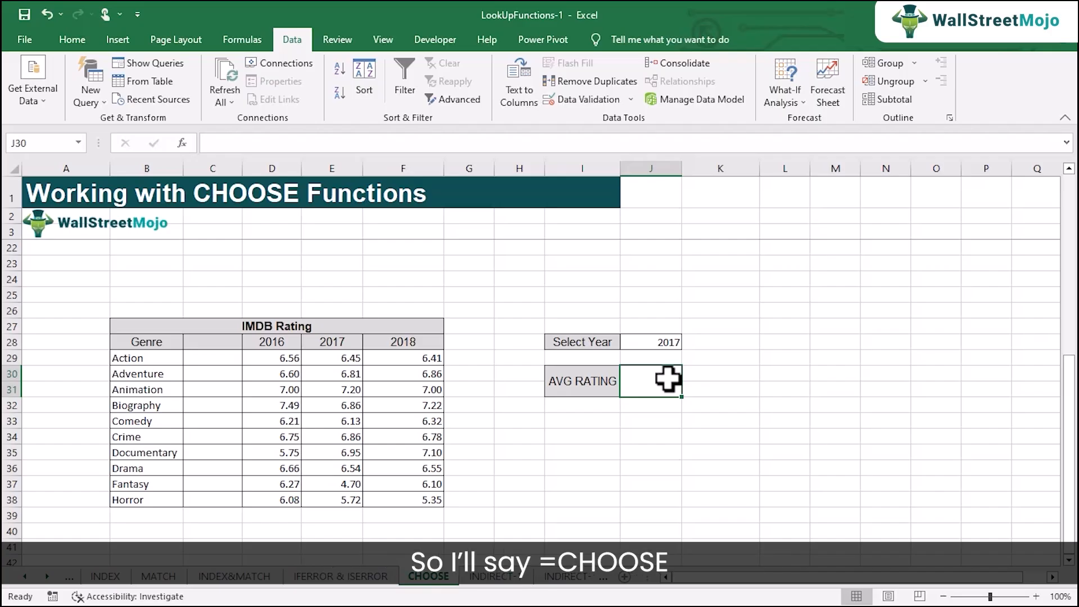
type("=ch")
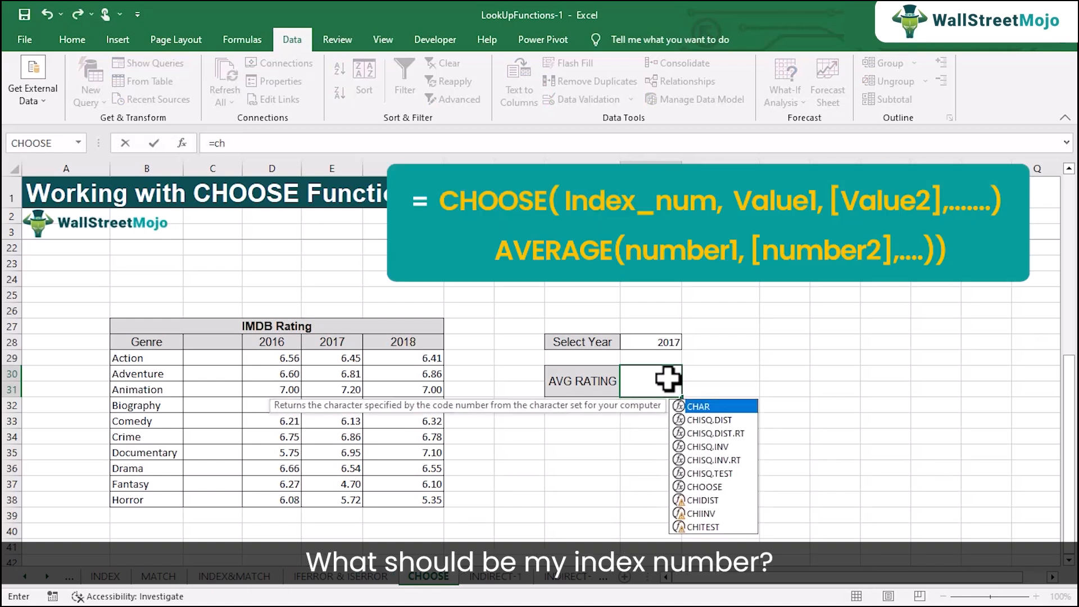
type("o")
key("Tab")
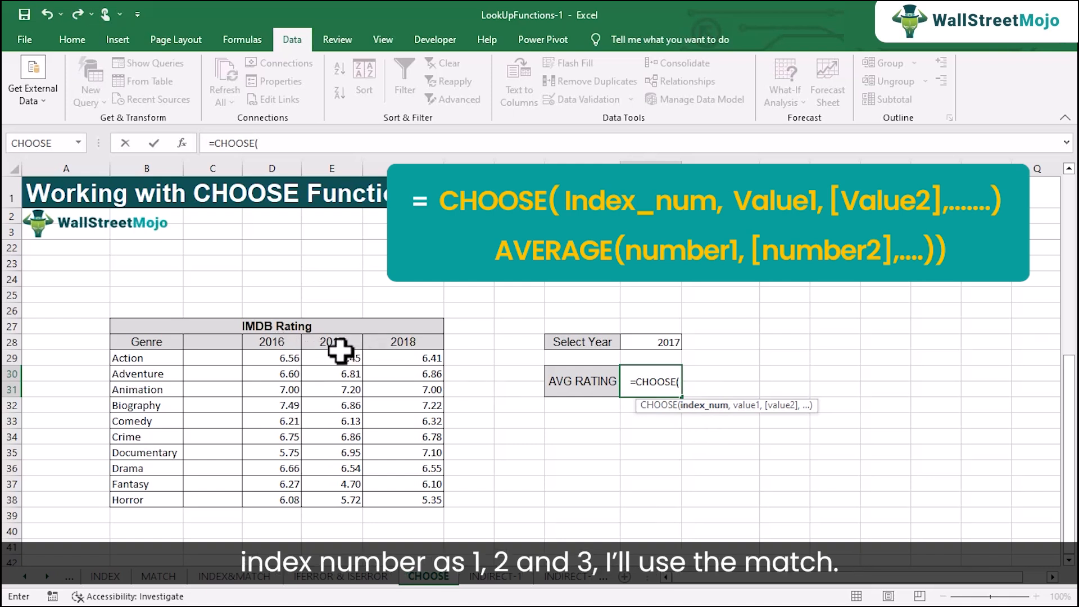
type("match(")
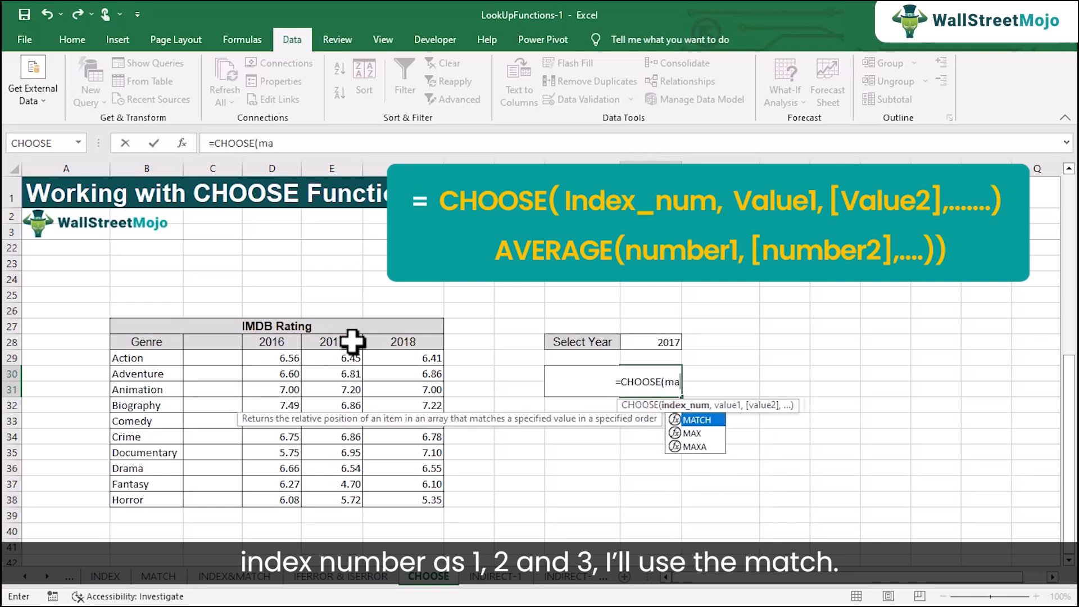
left_click(642, 344)
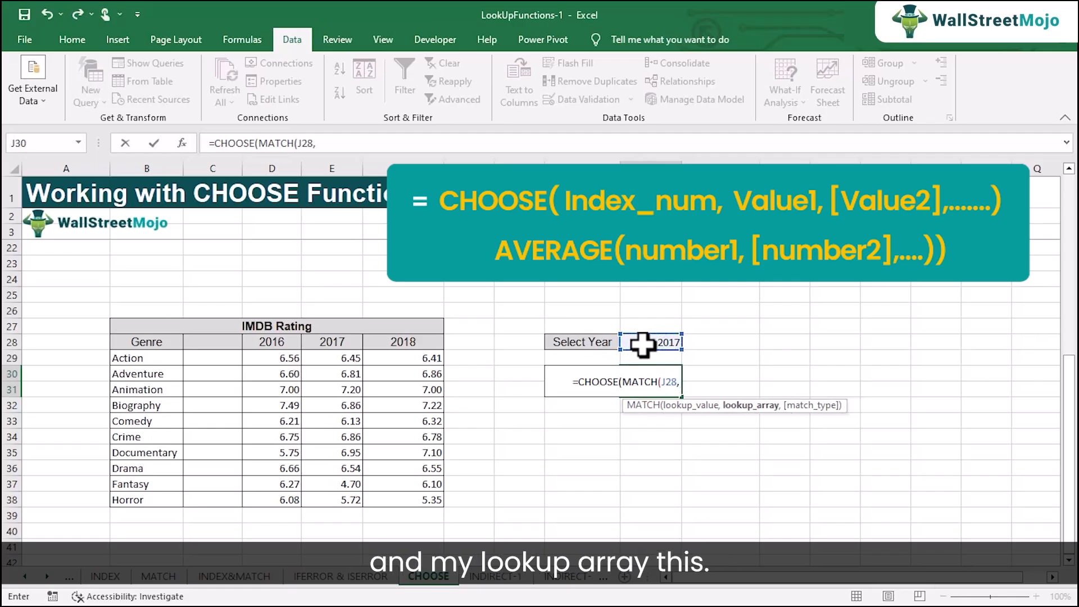
left_click_drag(265, 342, 436, 341)
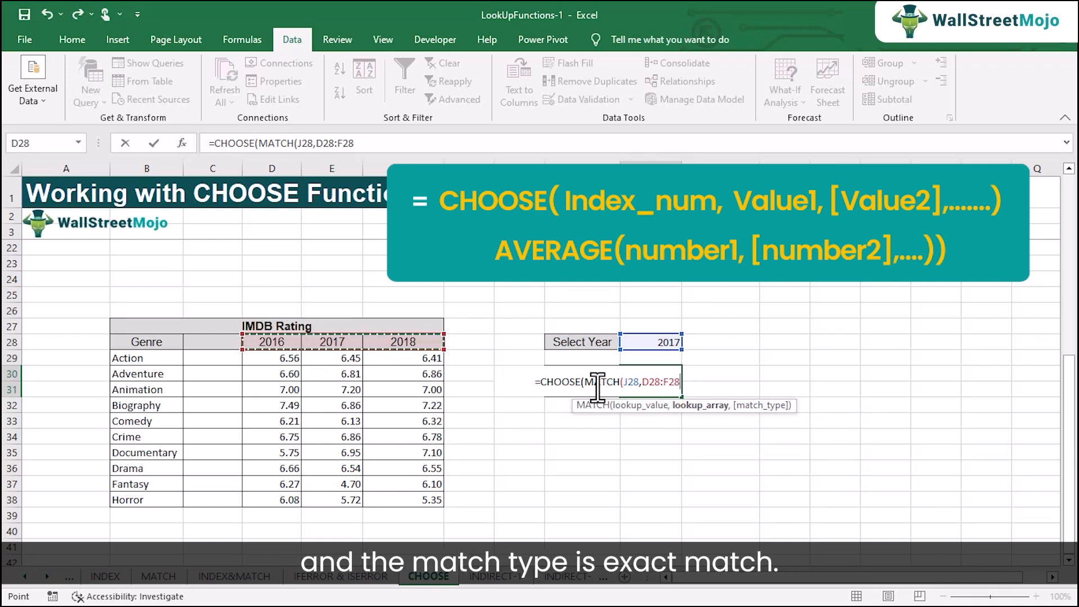
type(",")
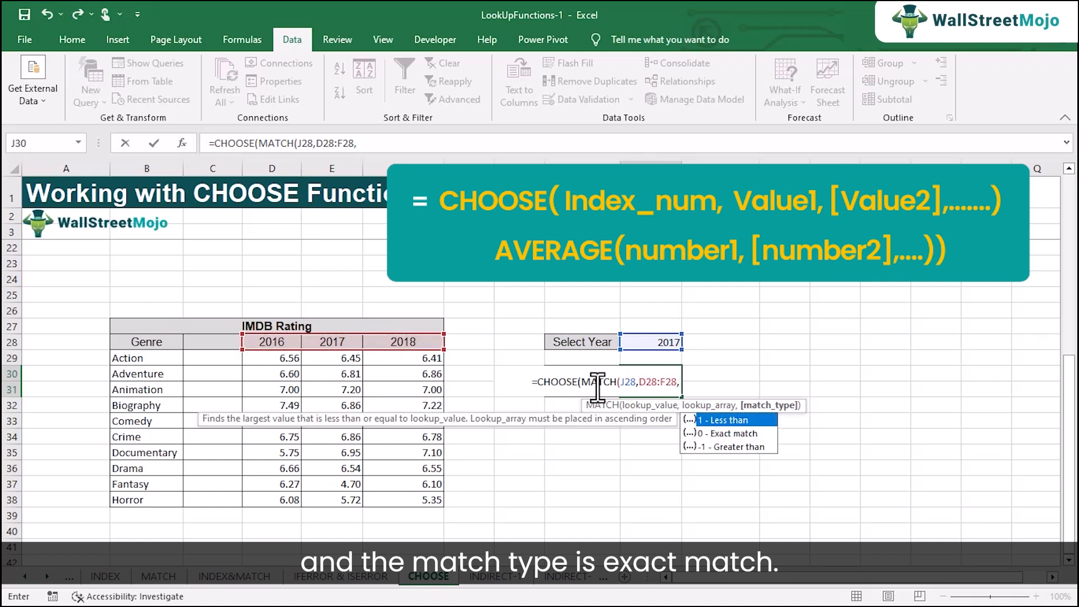
double_click(734, 432)
type(")")
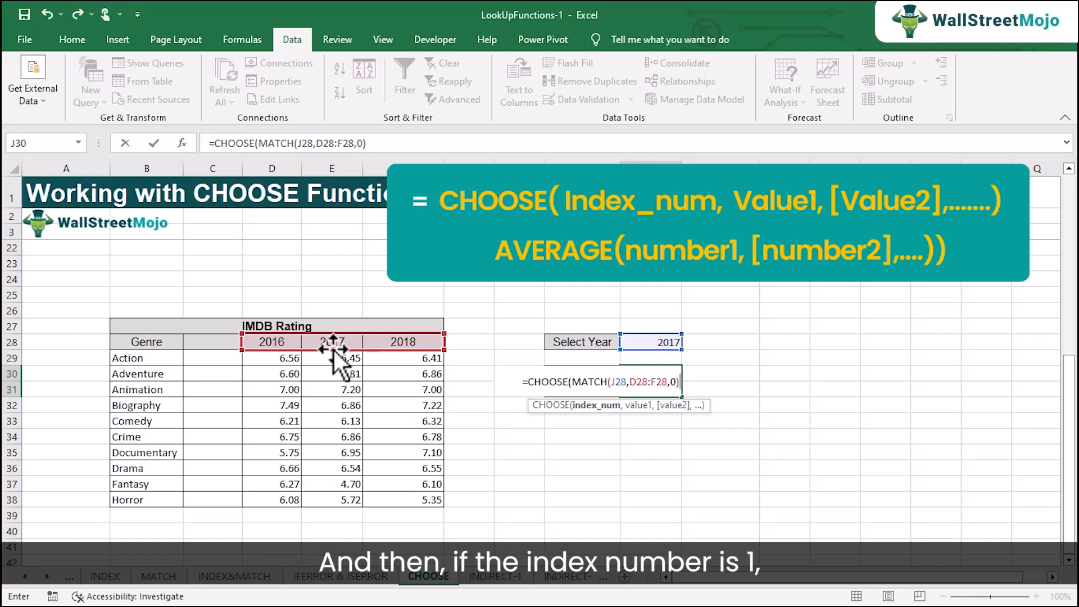
Add AVERAGE(D29:D38) and AVERAGE(E29:E38) as the first two CHOOSE values
type(",")
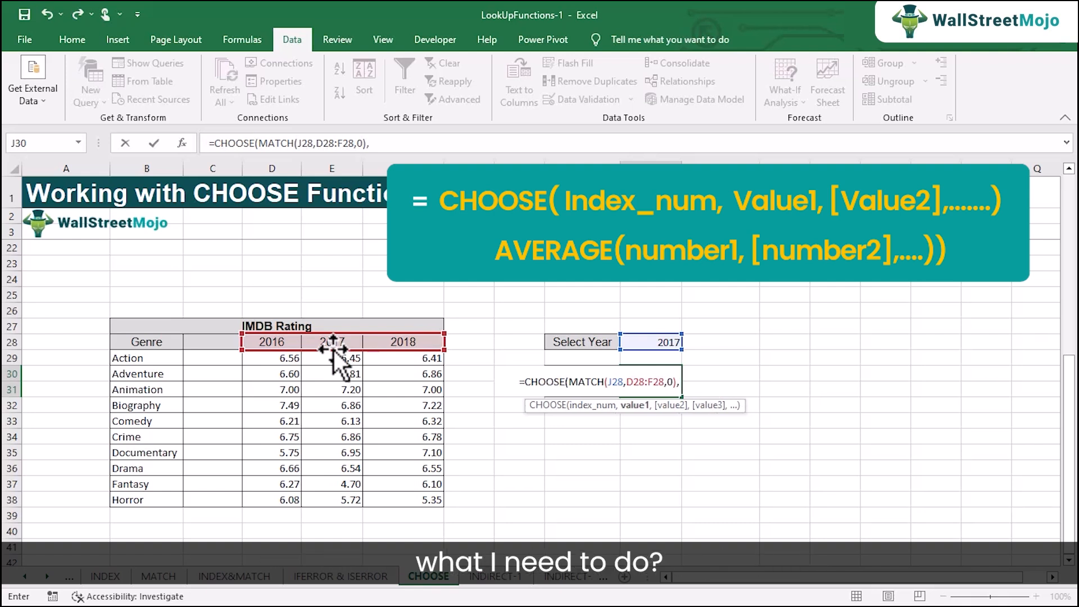
type("av")
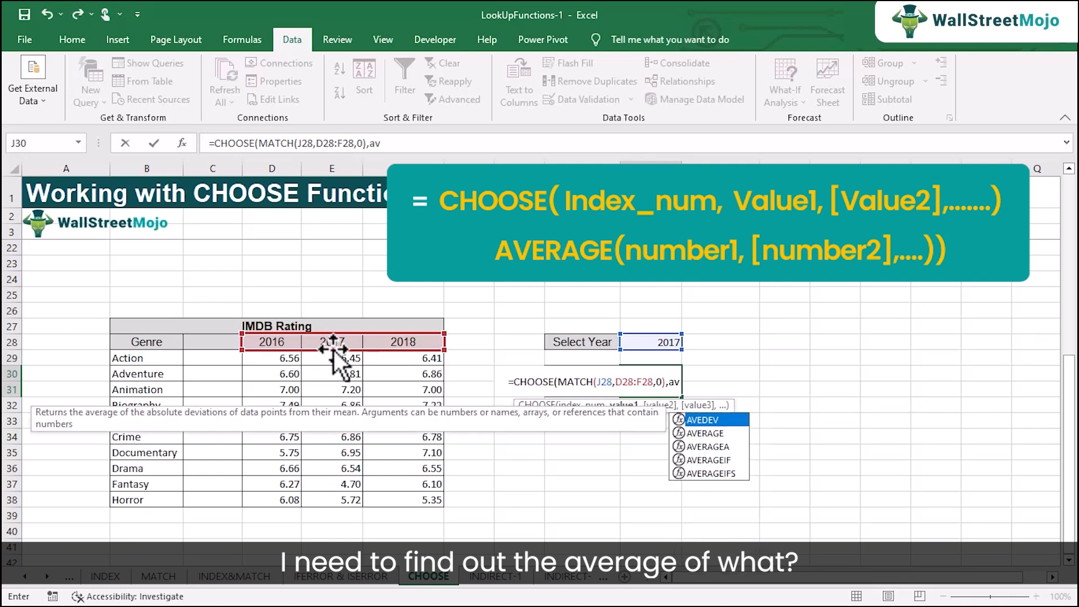
key("Down")
key("Tab")
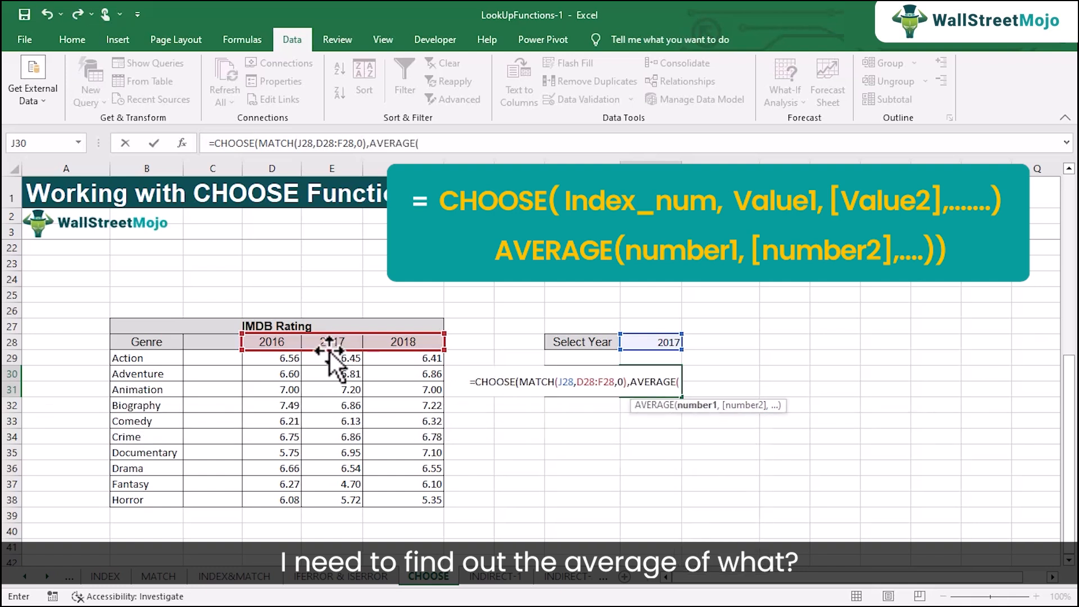
left_click_drag(293, 357, 277, 500)
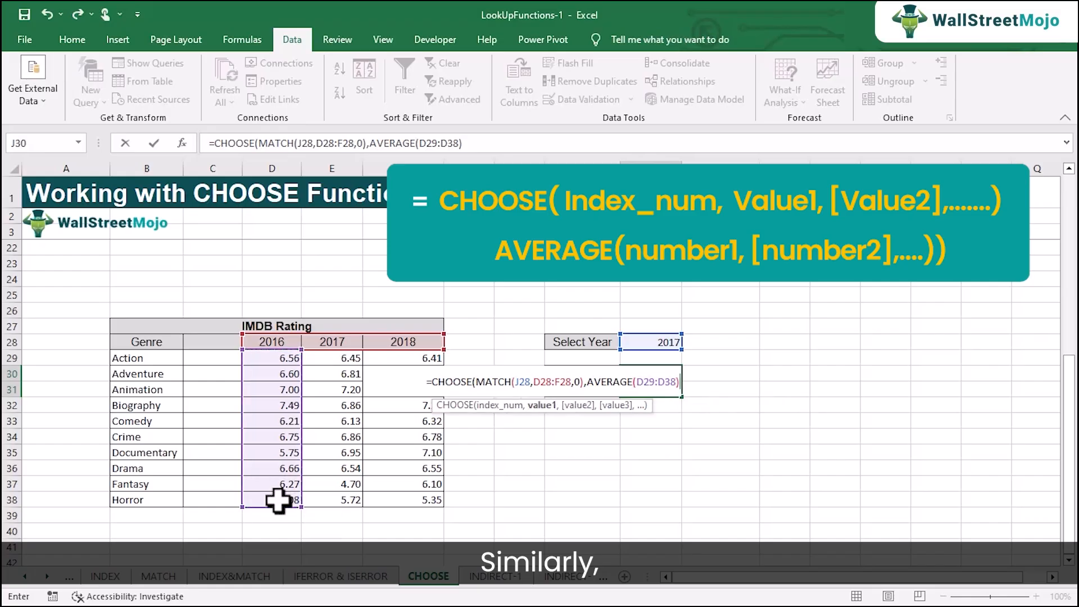
type(",")
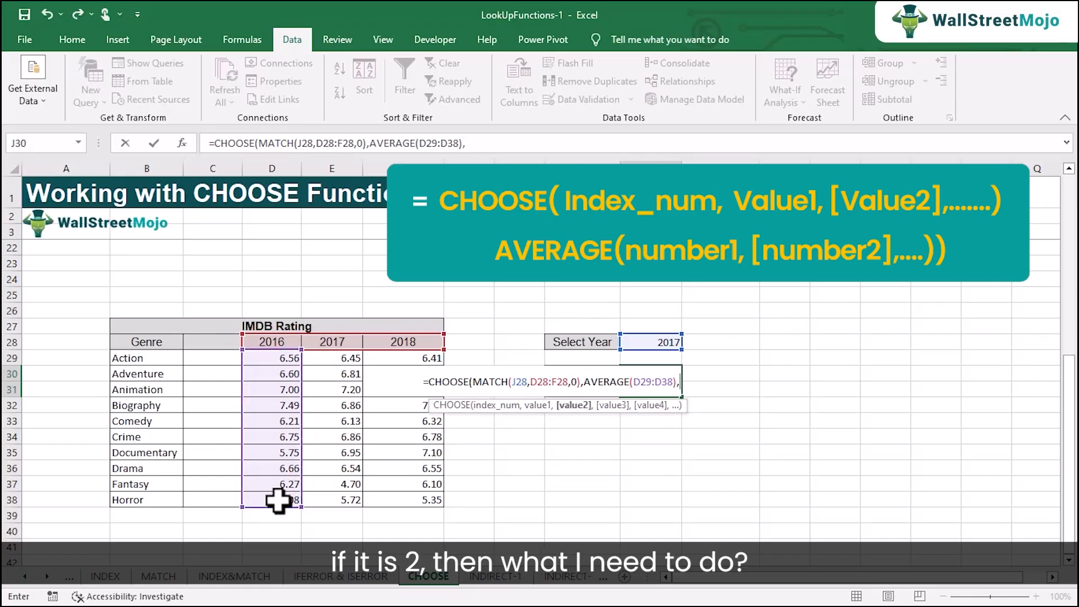
type("av")
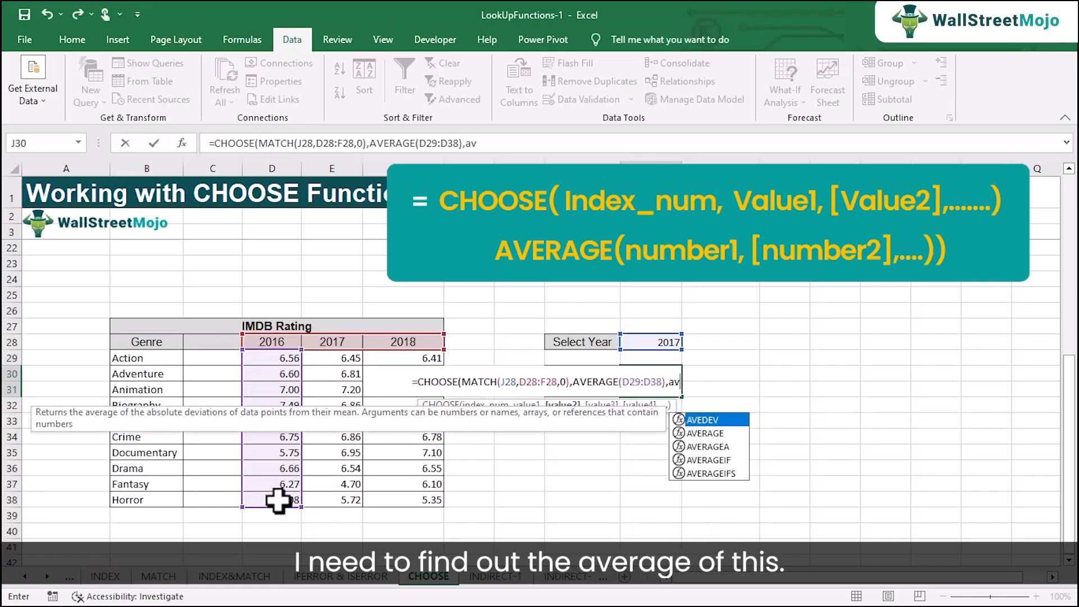
key("Down")
key("Tab")
left_click_drag(342, 358, 349, 492)
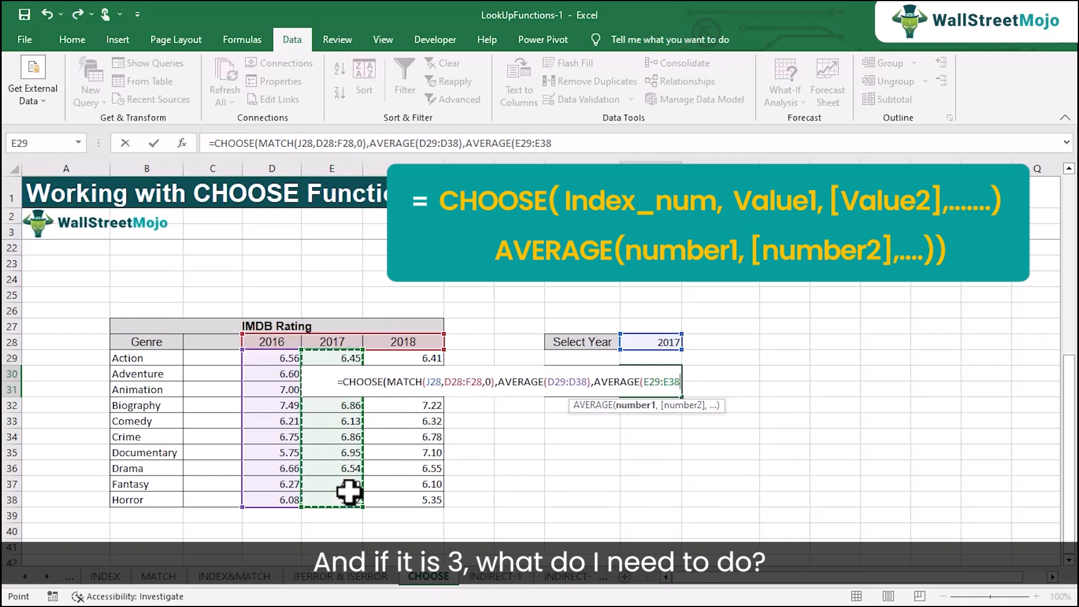
type("),")
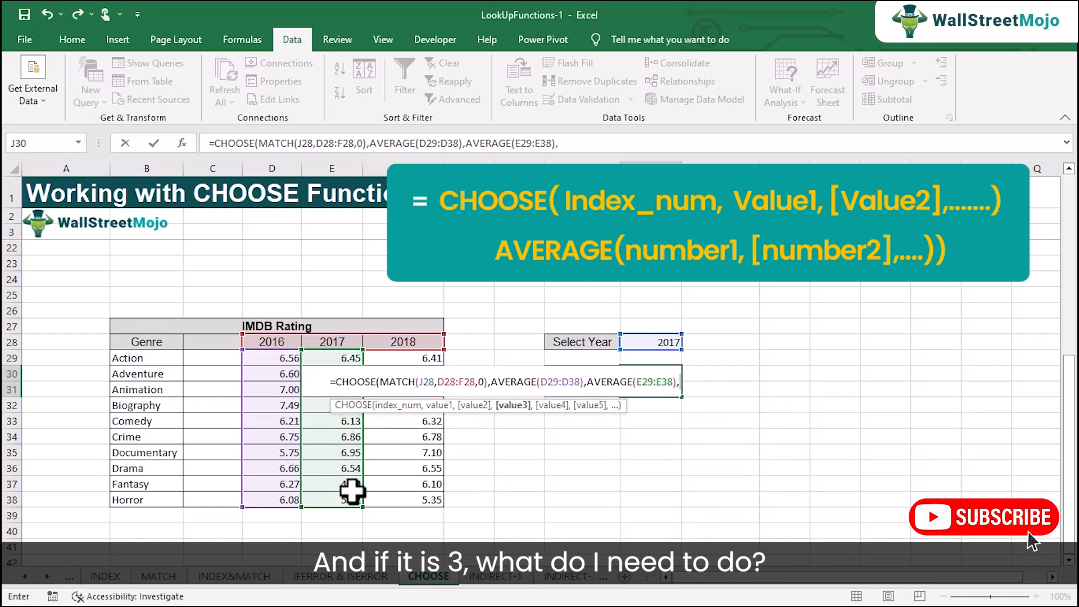
type("av")
Add AVERAGE(F29:F38) as the third CHOOSE value and enter the formula
key("Down")
key("Tab")
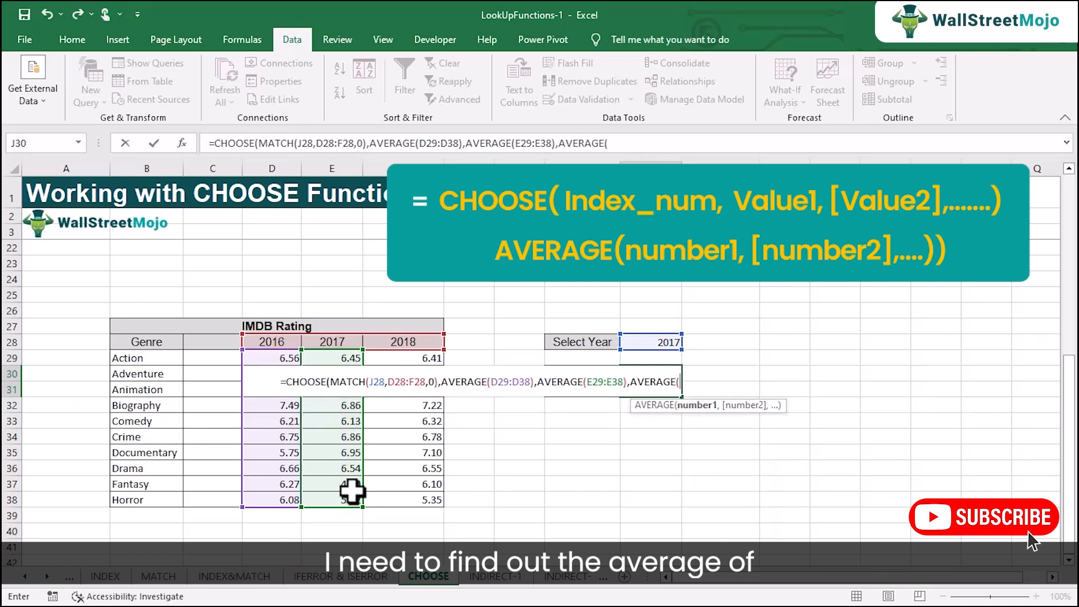
left_click_drag(421, 363, 427, 503)
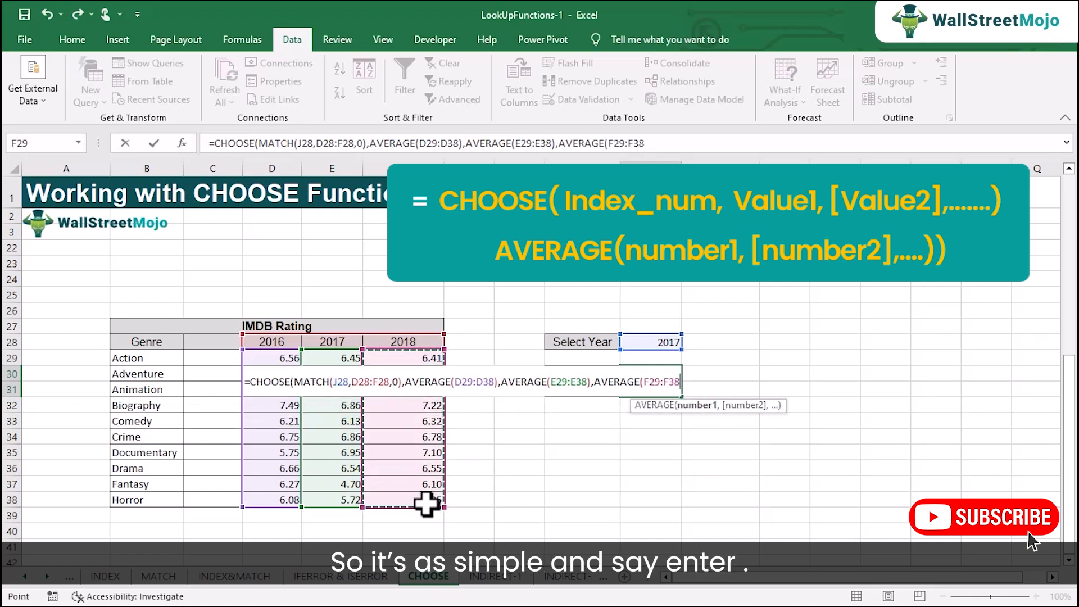
key("Return")
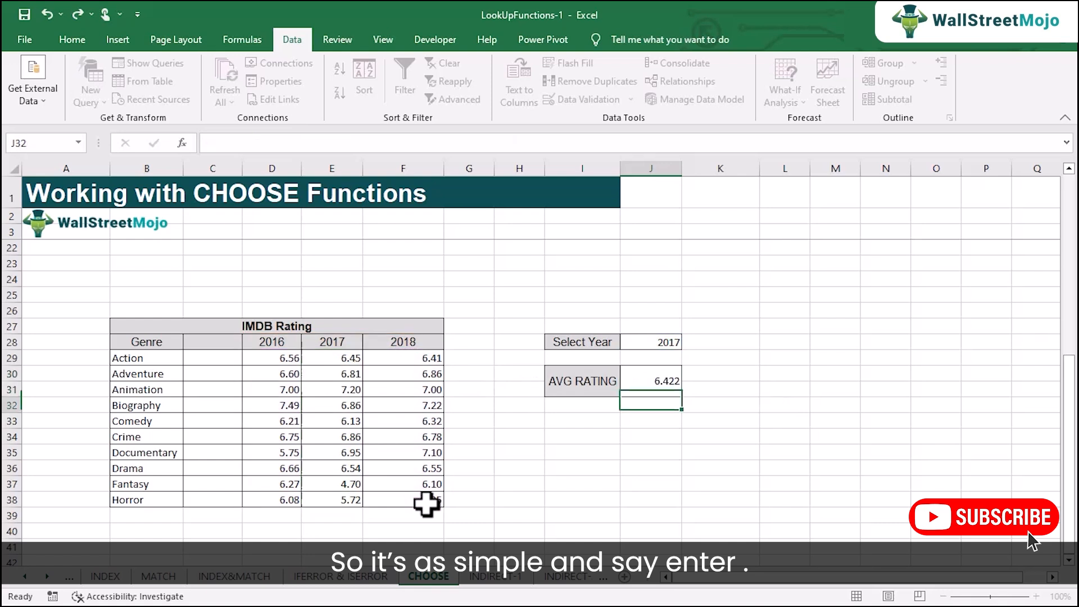
Check the 2017 ratings' average and reduce the average rating in J30 to two decimal places
left_click(647, 382)
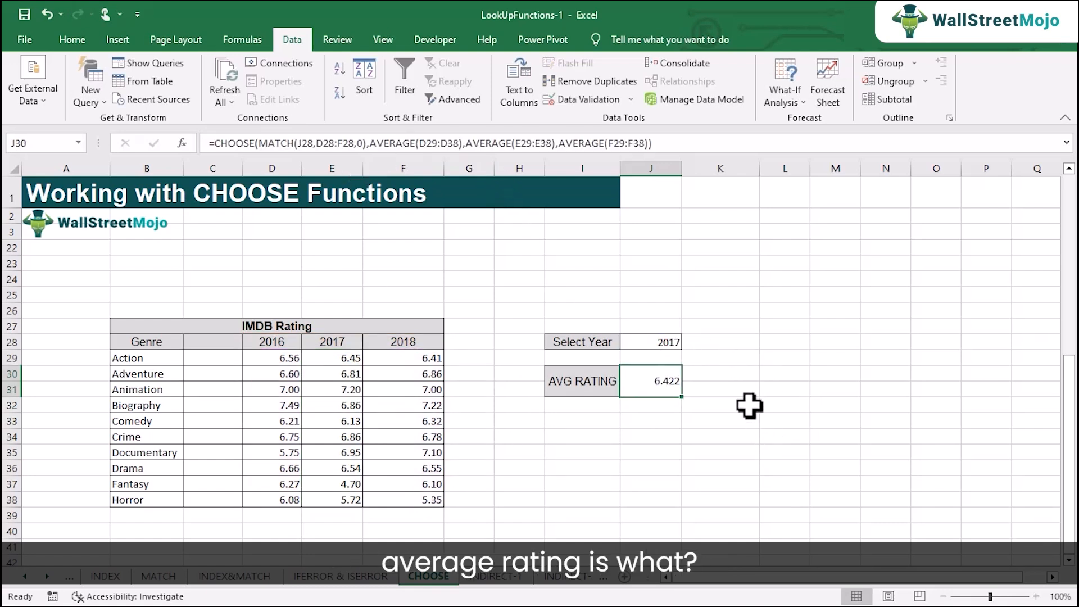
scroll(749, 405, "down", 1)
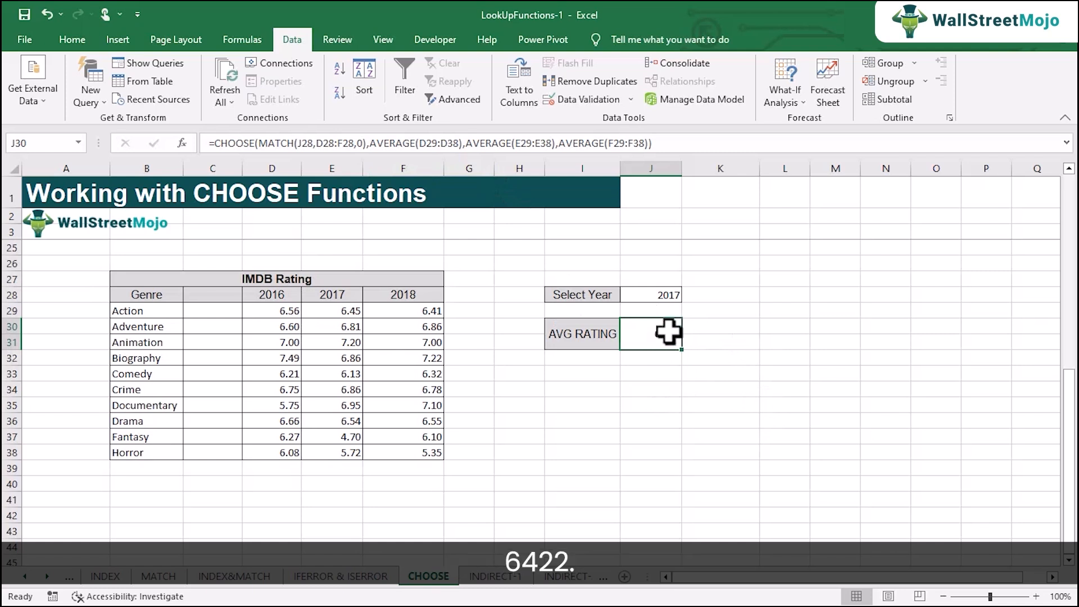
left_click_drag(331, 311, 331, 452)
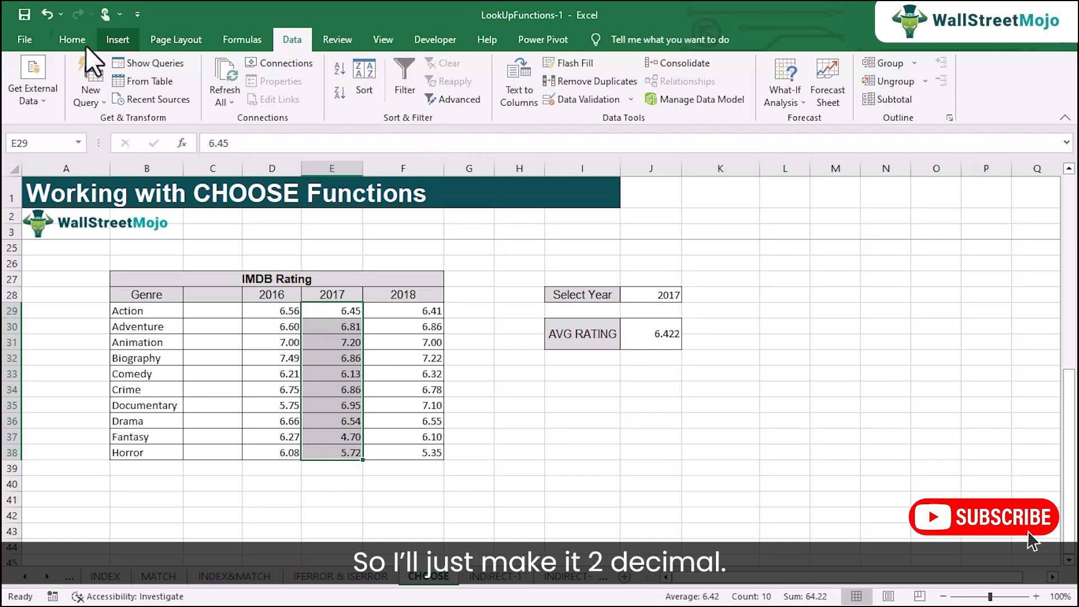
left_click(72, 39)
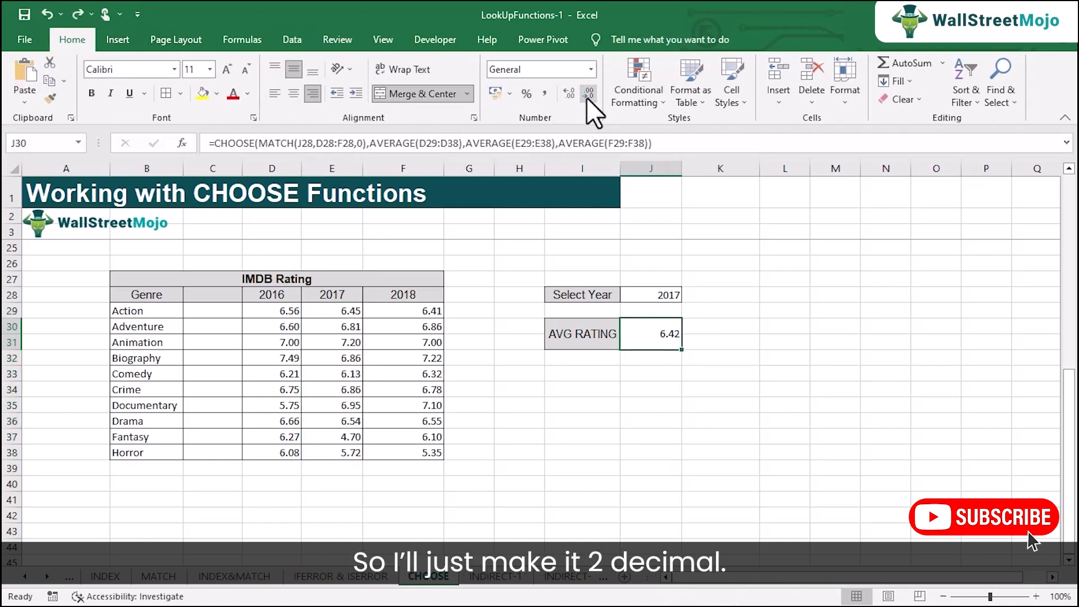
left_click(589, 94)
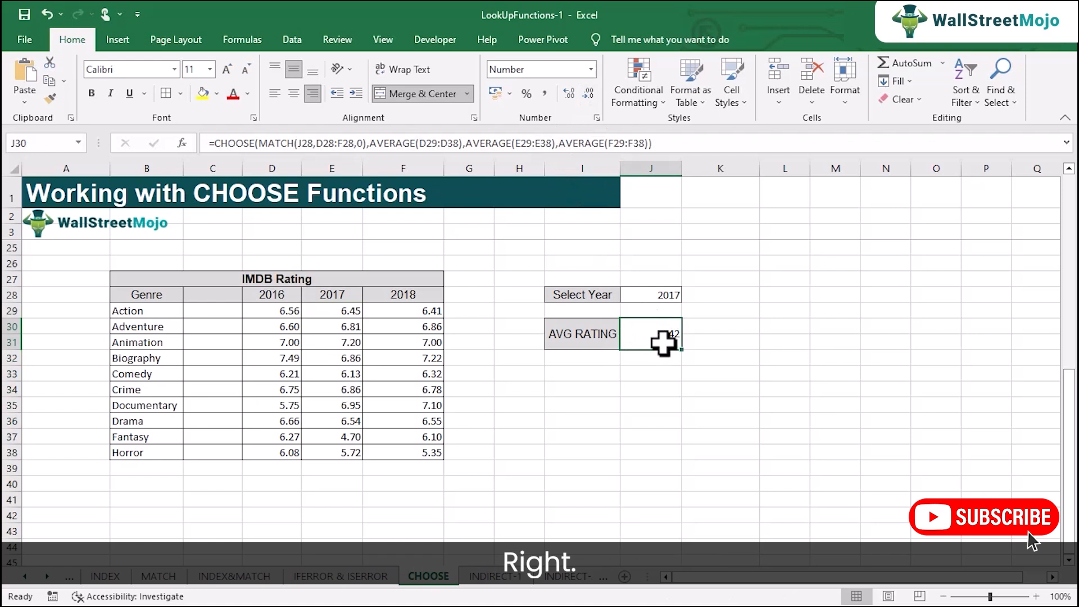
Choose 2016 as the selected year and compare the result against the 2016 ratings column
left_click(670, 294)
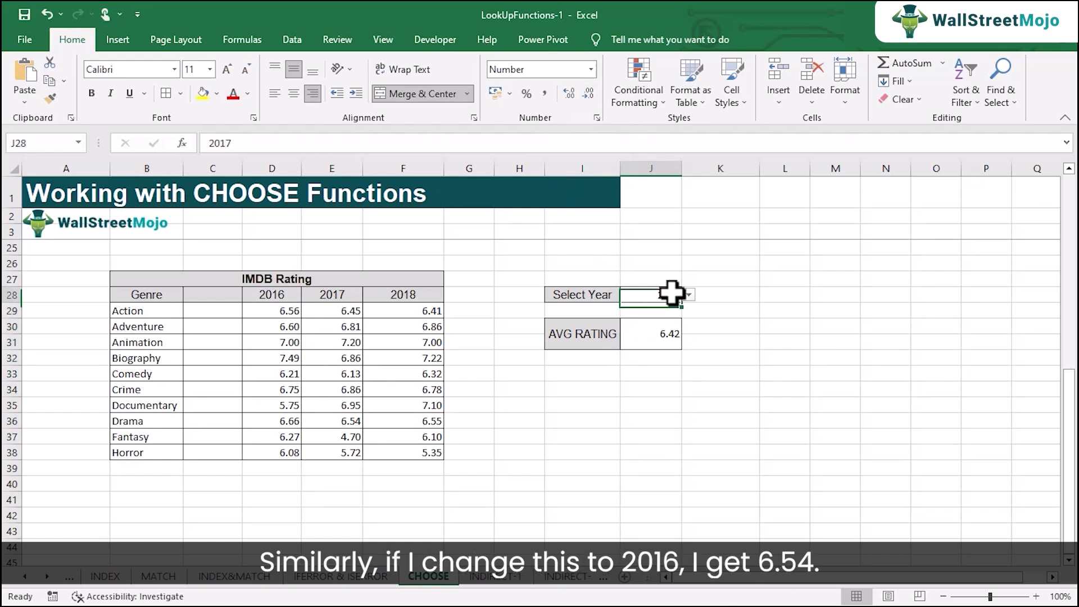
left_click(688, 294)
left_click(678, 303)
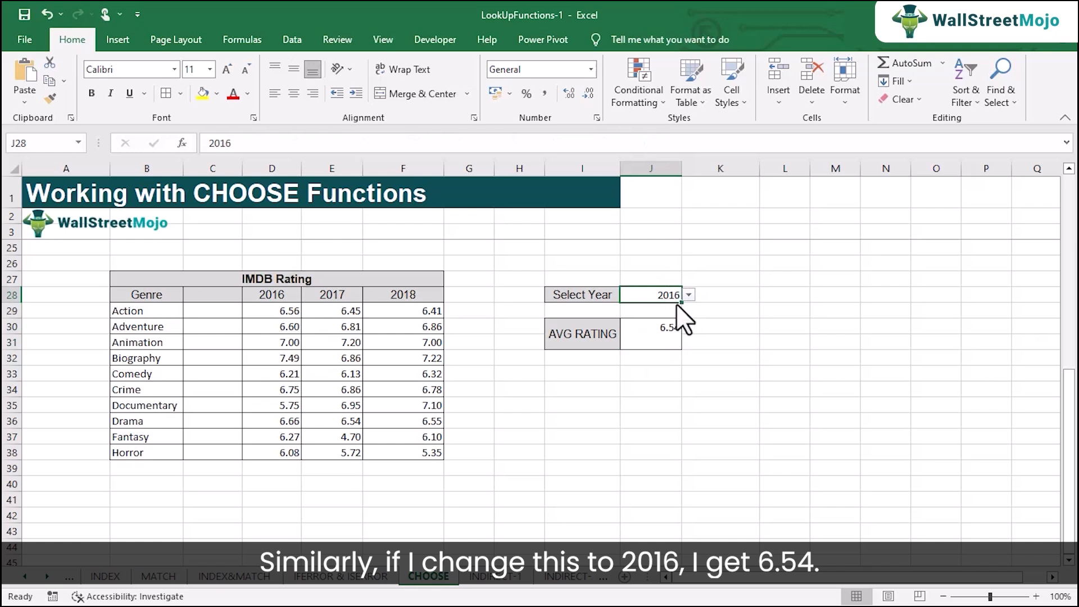
left_click(657, 333)
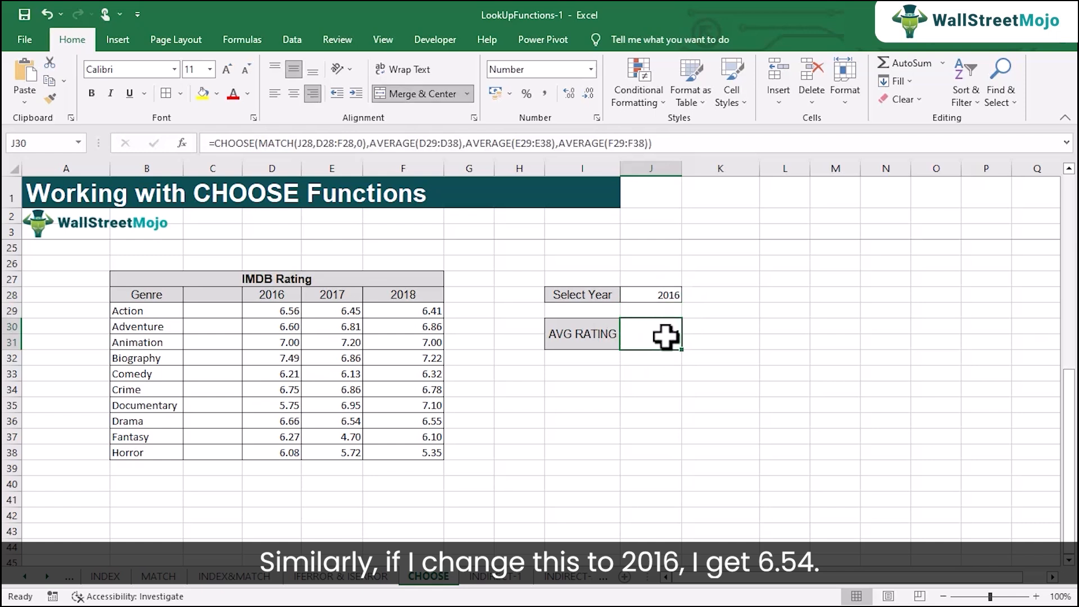
left_click_drag(285, 311, 265, 453)
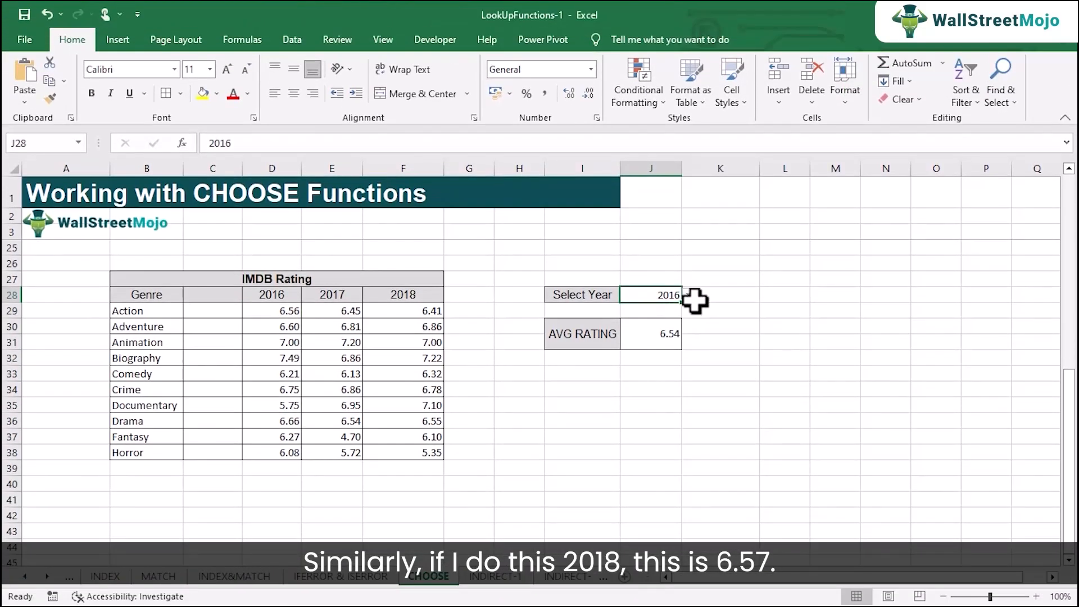
Choose 2018 as the selected year and inspect the 2018 ratings alongside the CHOOSE formula in J30
left_click(688, 294)
left_click(683, 326)
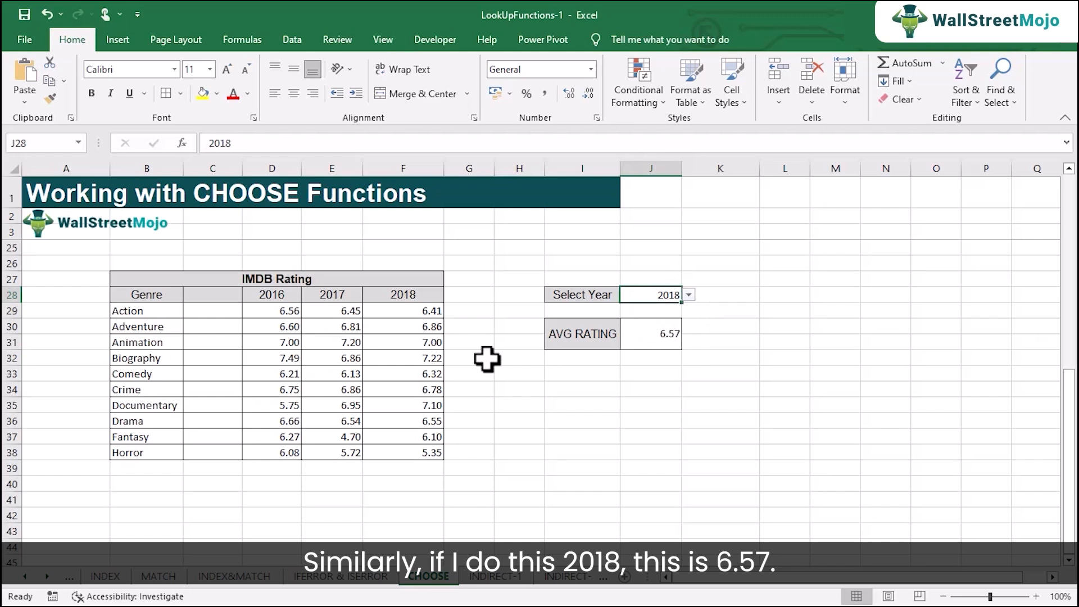
left_click_drag(416, 311, 416, 449)
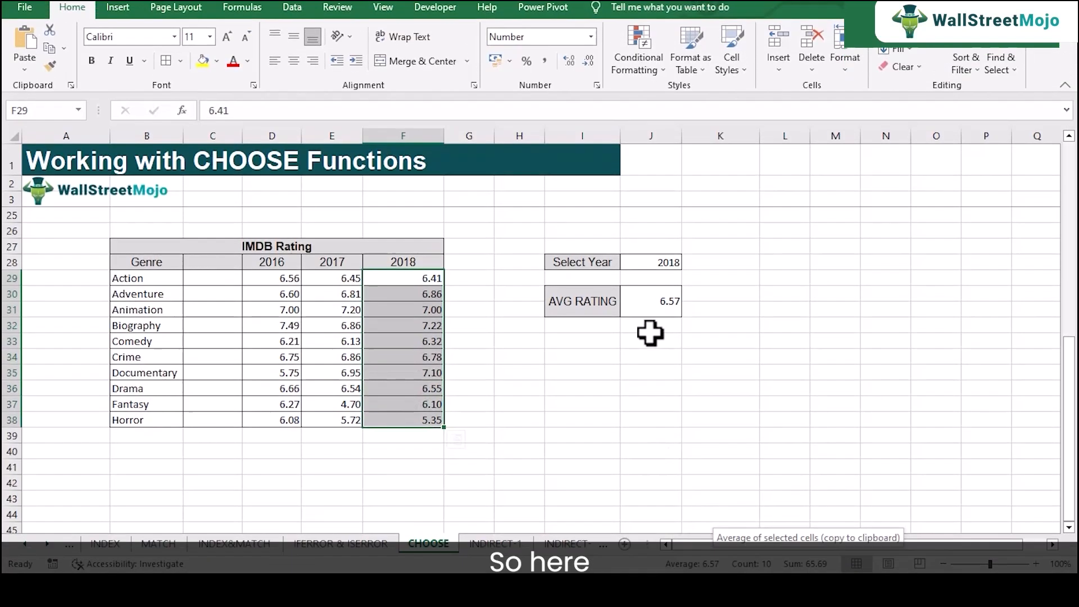
left_click(641, 232)
double_click(635, 231)
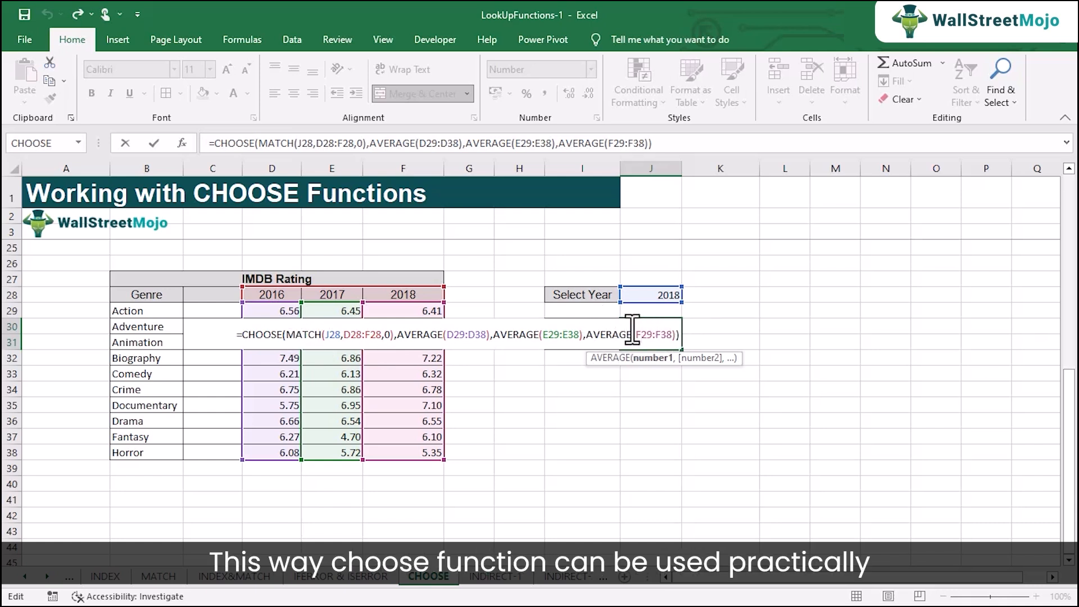
key("Return")
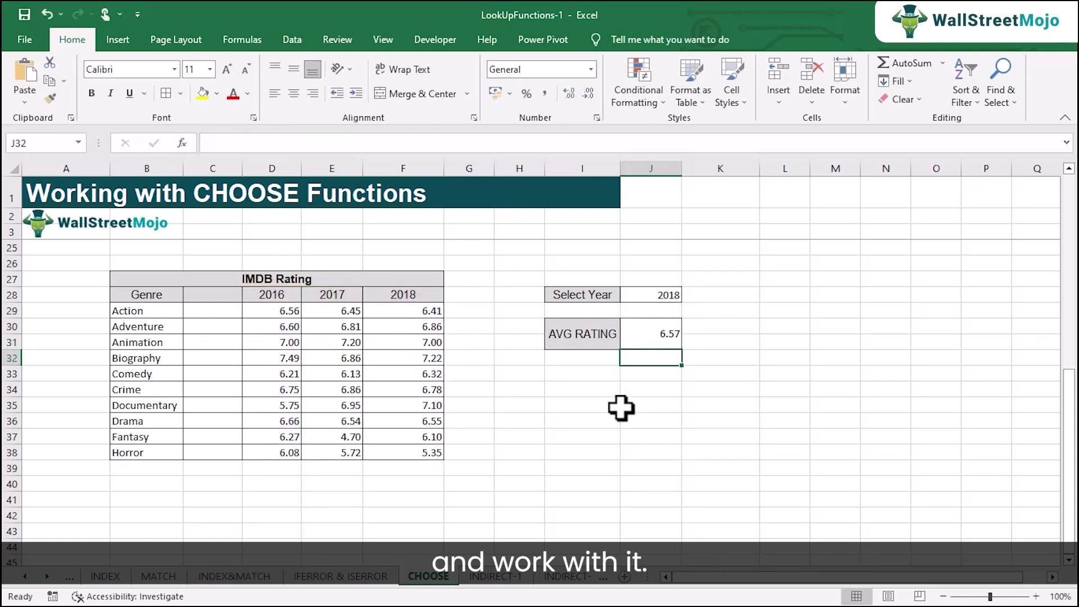
scroll(622, 409, "up", 7)
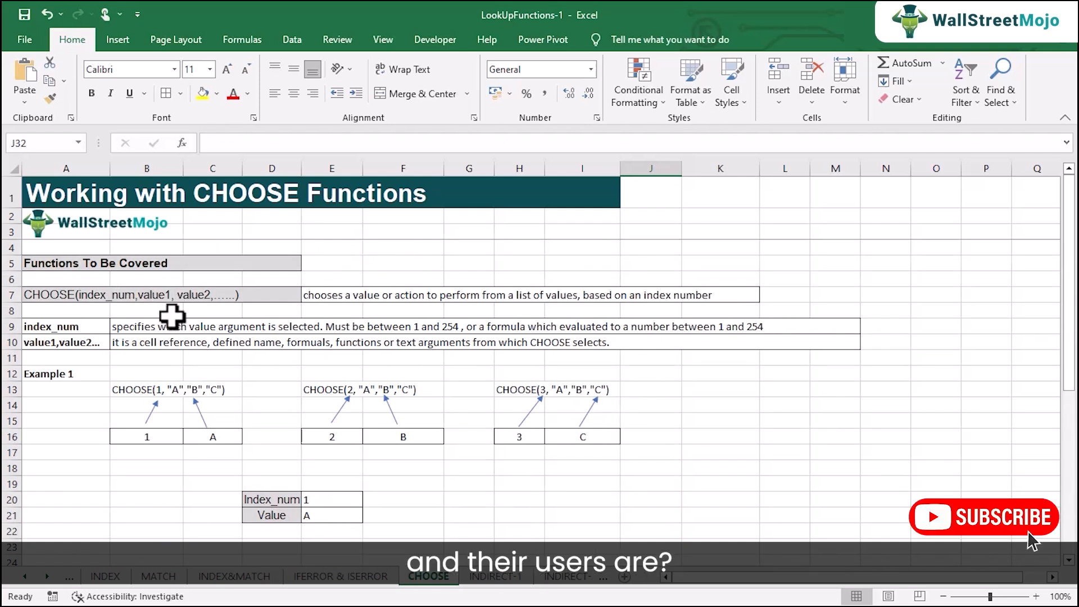
scroll(304, 344, "down", 1)
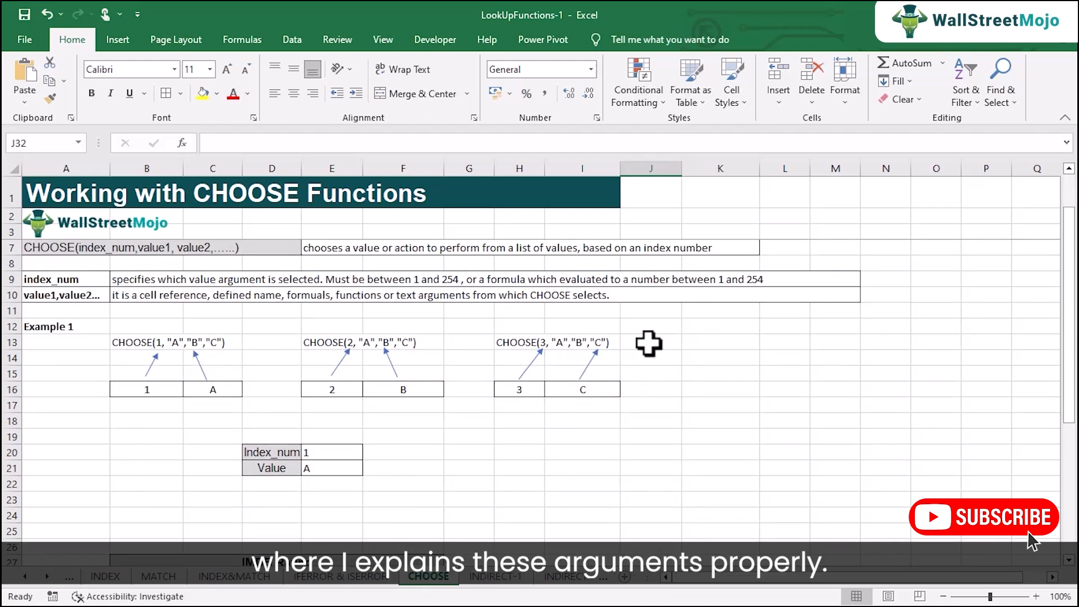
scroll(622, 414, "down", 5)
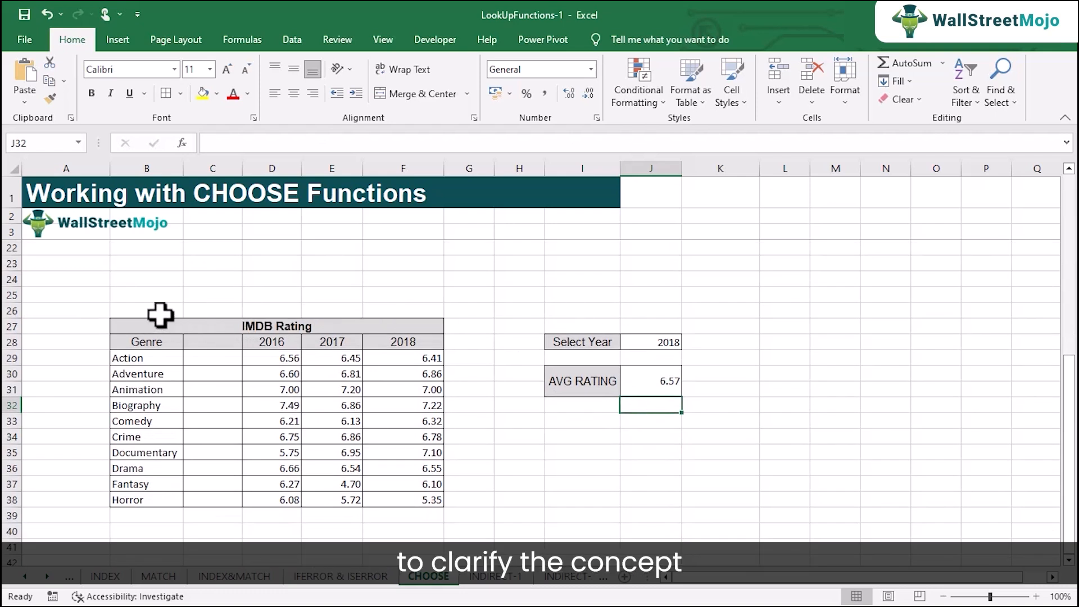
left_click(658, 385)
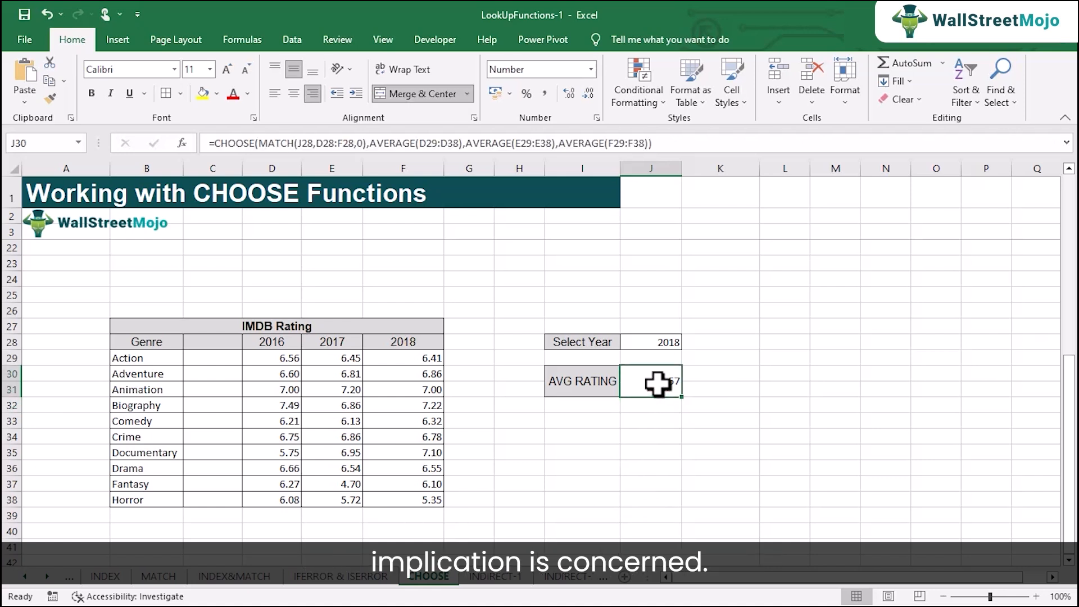
left_click(782, 478)
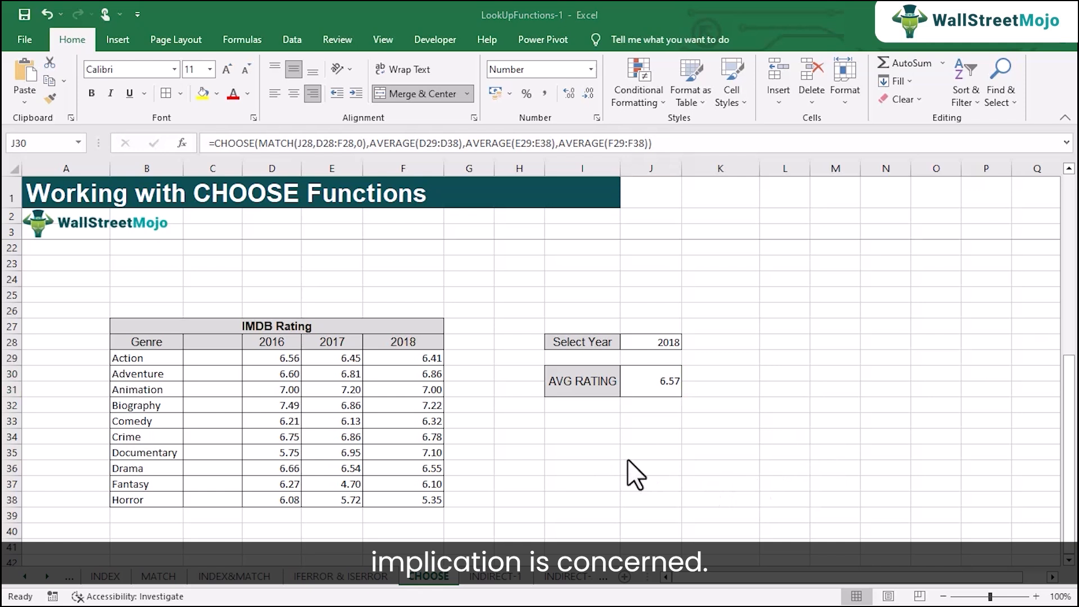